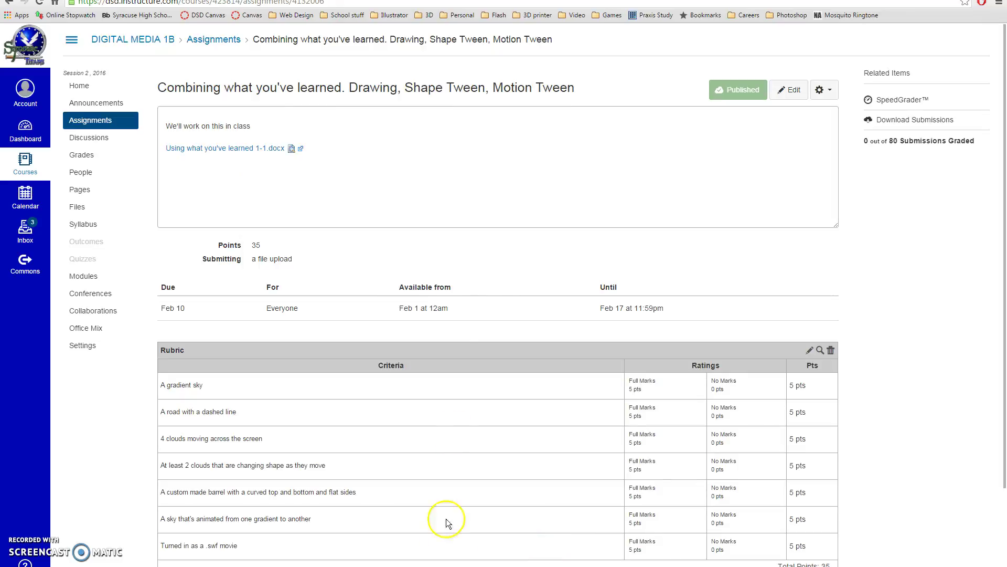
# - Review the assignment rubric, switch to the Flash window, and move and enlarge it to fill most of the screen
pyautogui.scroll(-1, 398, 341)
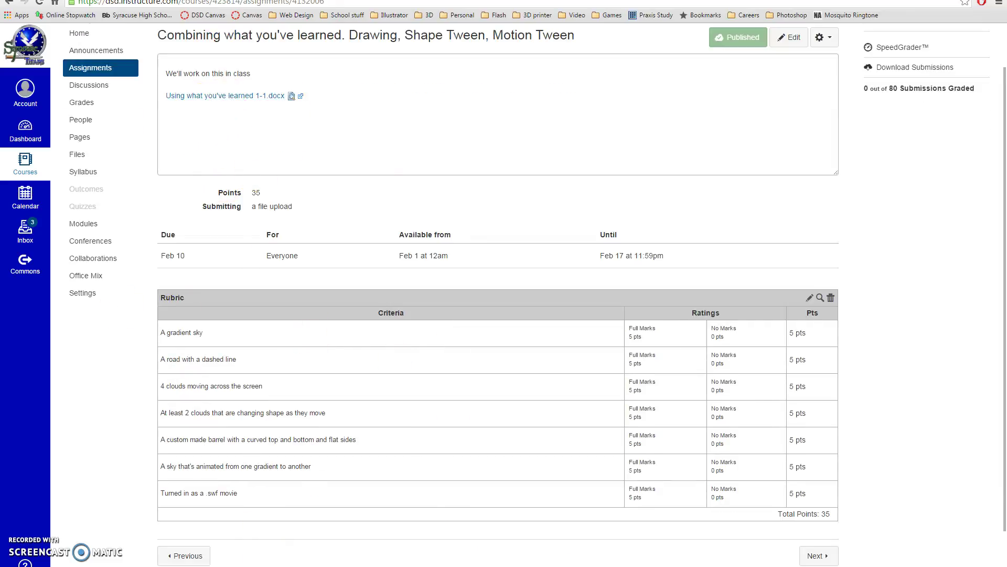
pyautogui.hotkey('alt', 'Tab')
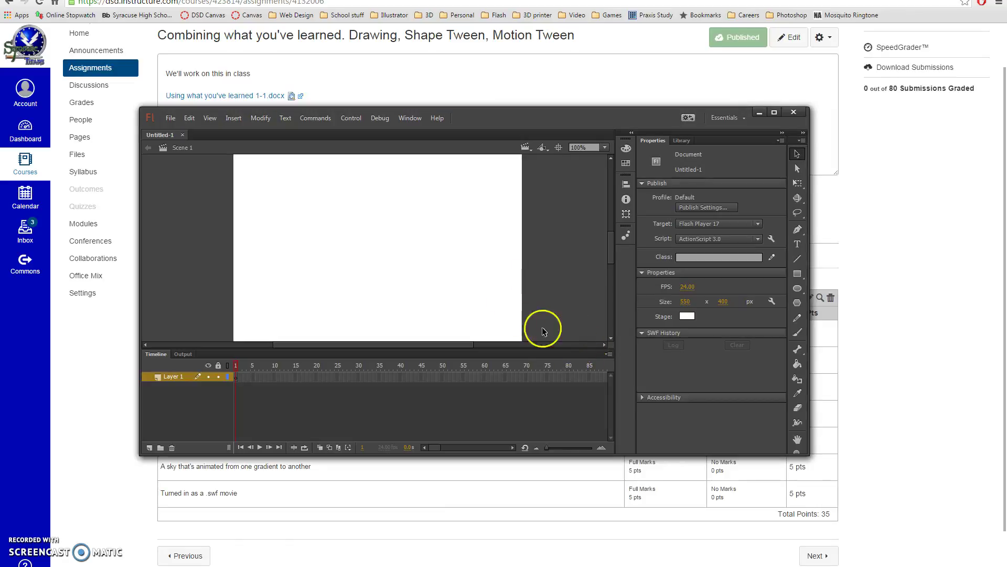
pyautogui.moveTo(529, 456); pyautogui.dragTo(530, 551)
pyautogui.moveTo(809, 108); pyautogui.dragTo(988, 27)
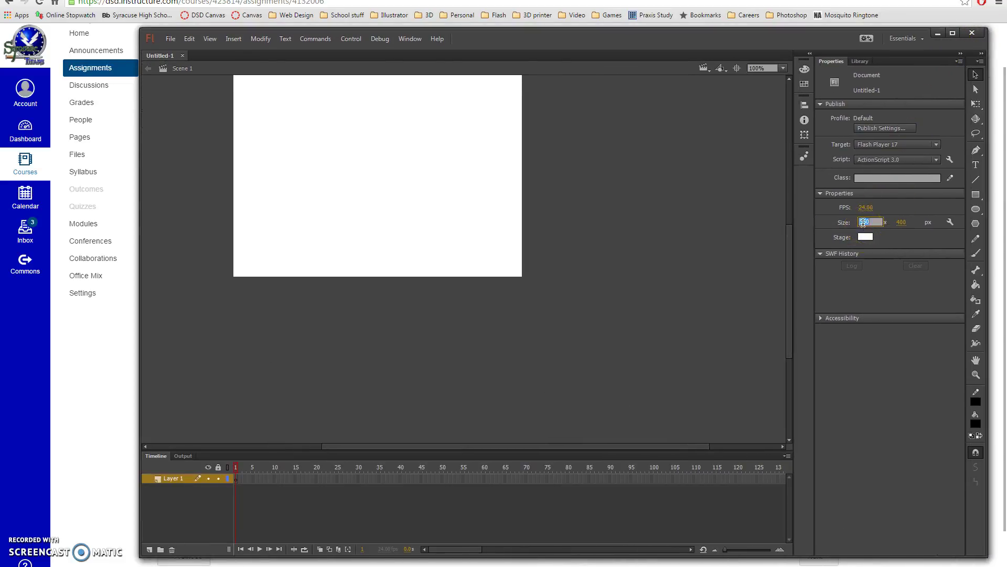
# - Set the stage size to 600 by 450 px
pyautogui.click(900, 221)
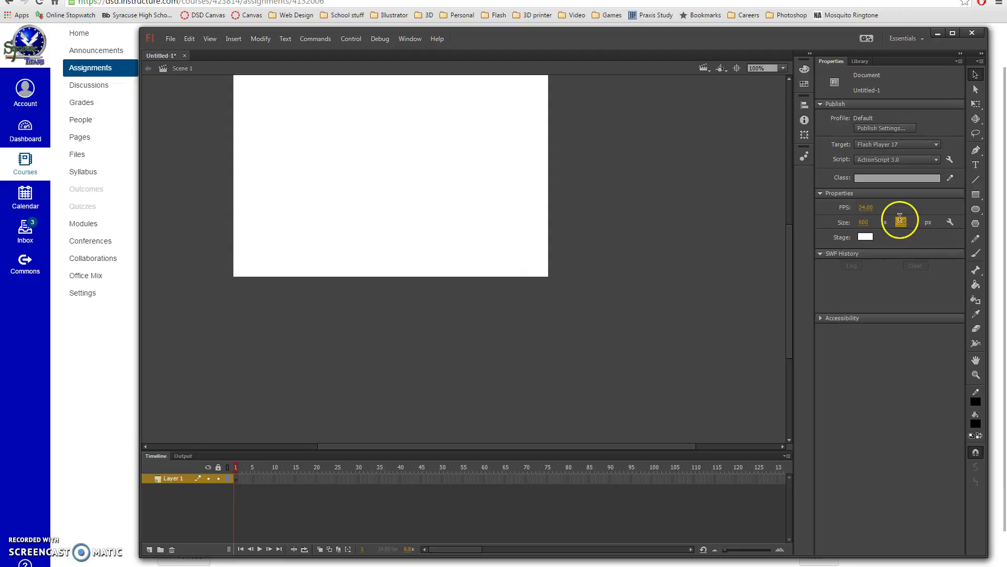
pyautogui.write('450')
pyautogui.click(809, 304)
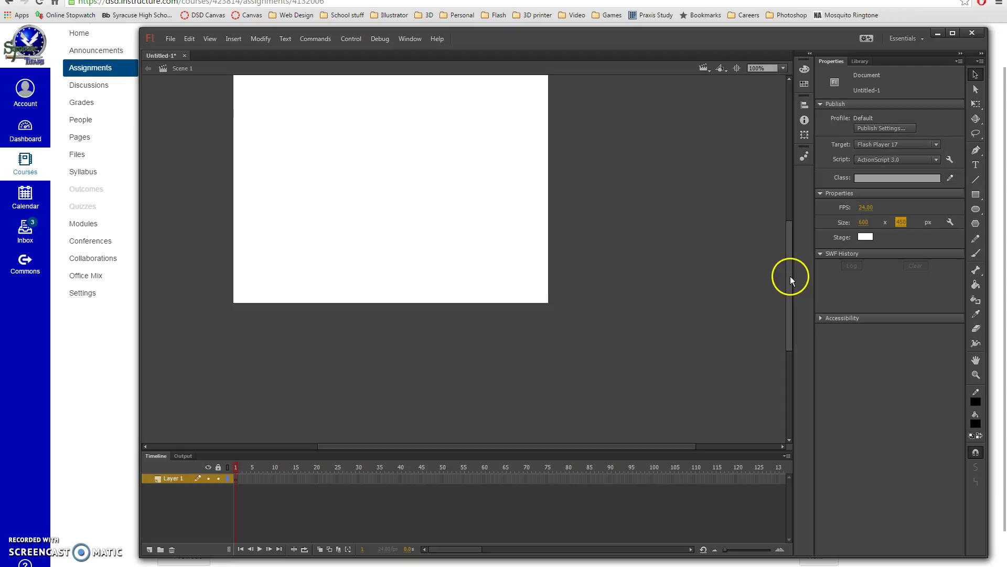
# - Rename Layer 1 as sky
pyautogui.moveTo(790, 276); pyautogui.dragTo(789, 254)
pyautogui.click(198, 481)
pyautogui.doubleClick(175, 478)
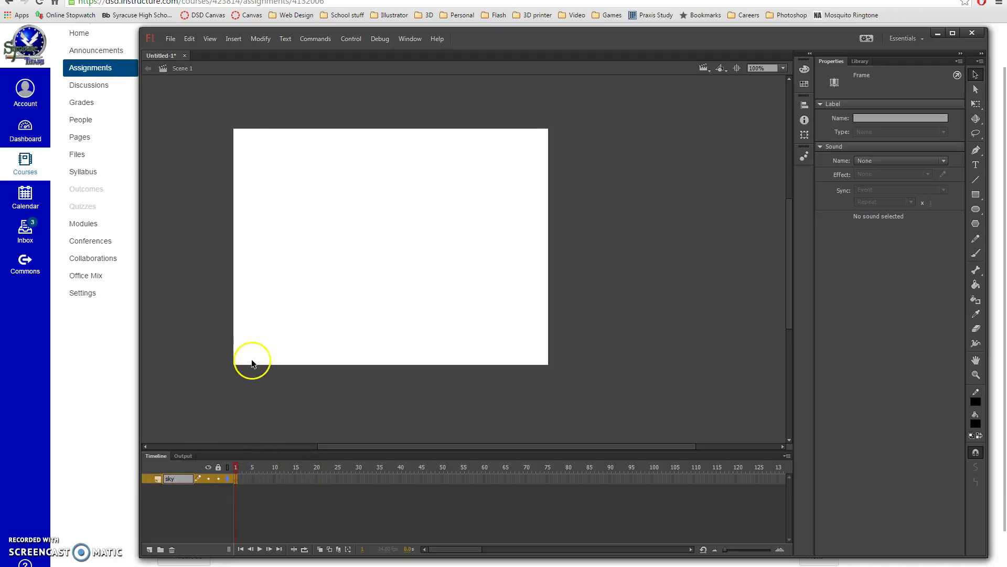
# - Set the fill to a linear gradient running from blue 0033FF to light blue 00CCFF
pyautogui.click(805, 71)
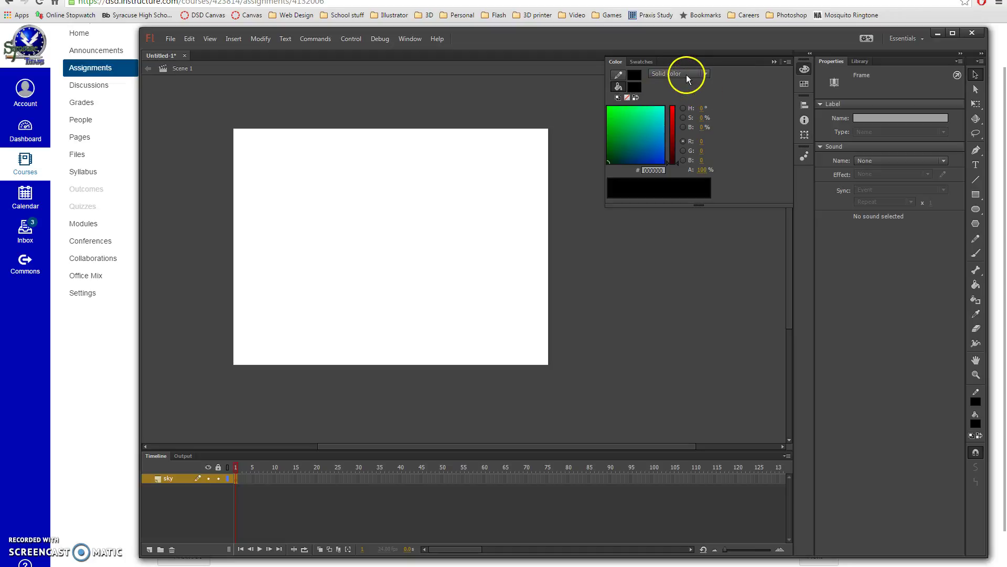
pyautogui.click(705, 74)
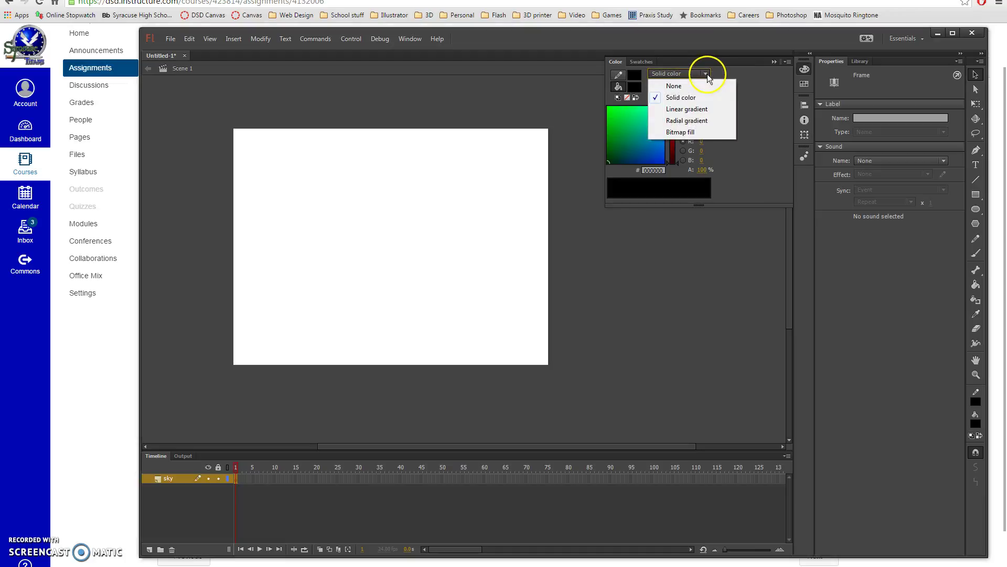
pyautogui.click(691, 109)
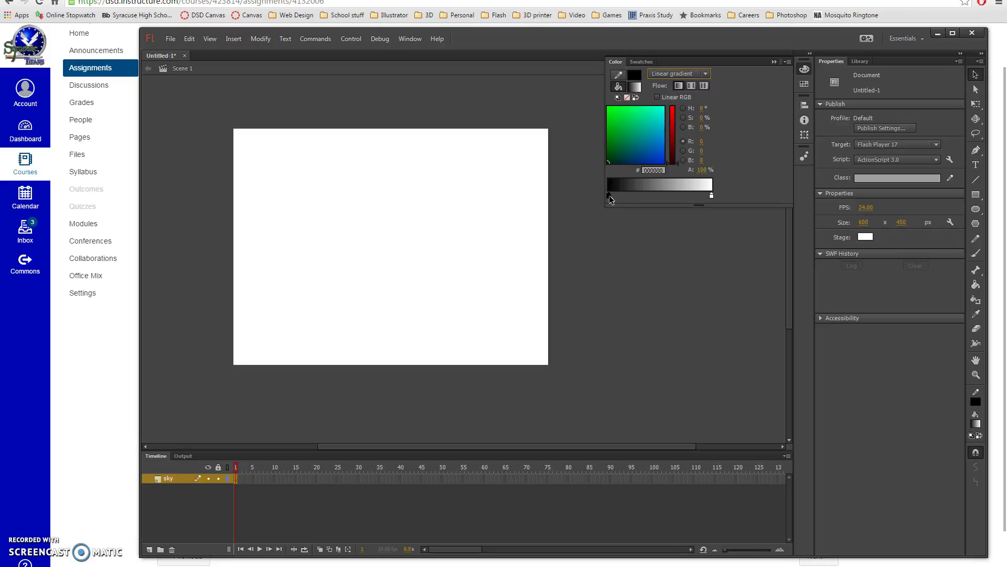
pyautogui.doubleClick(610, 195)
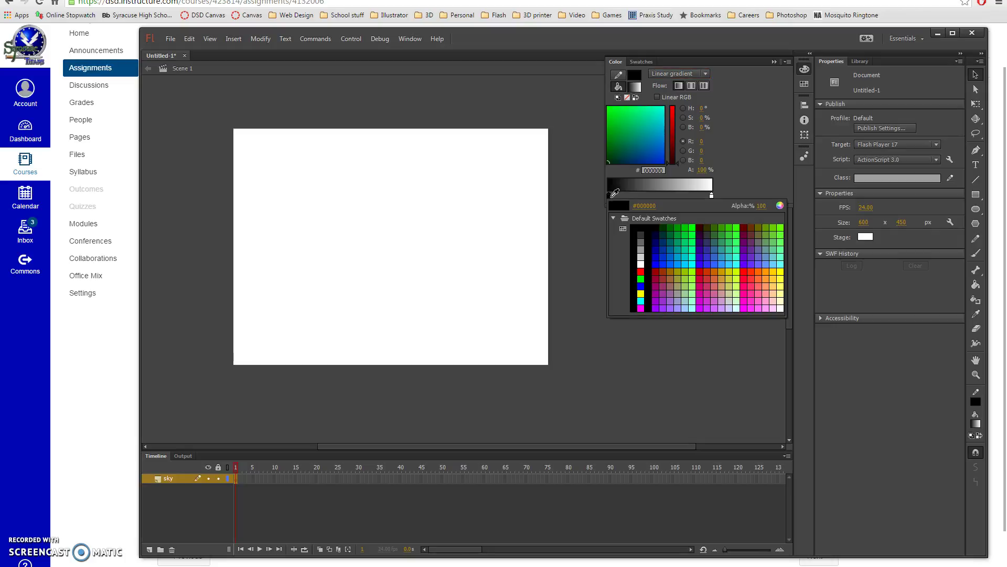
pyautogui.click(666, 262)
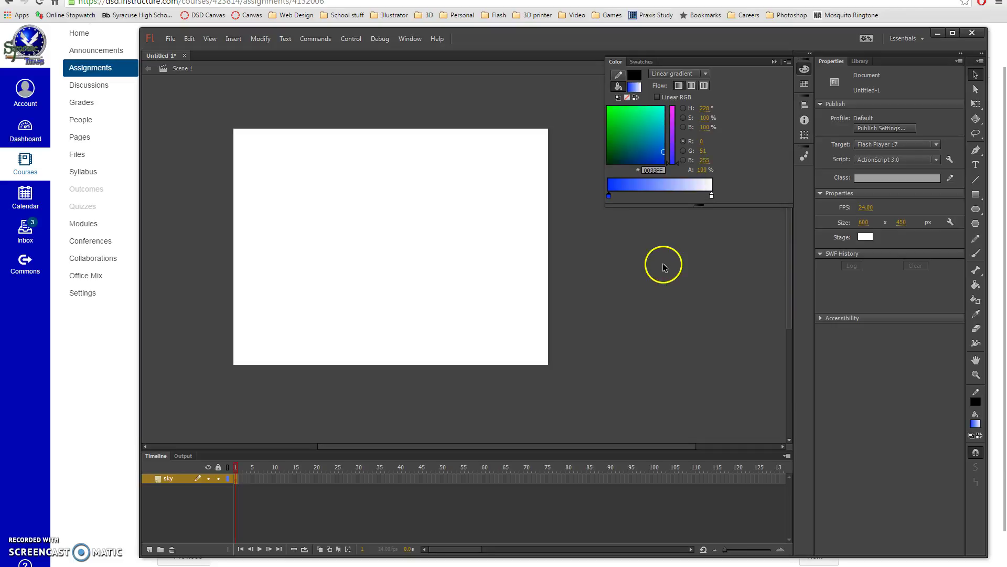
pyautogui.click(712, 196)
pyautogui.click(711, 196)
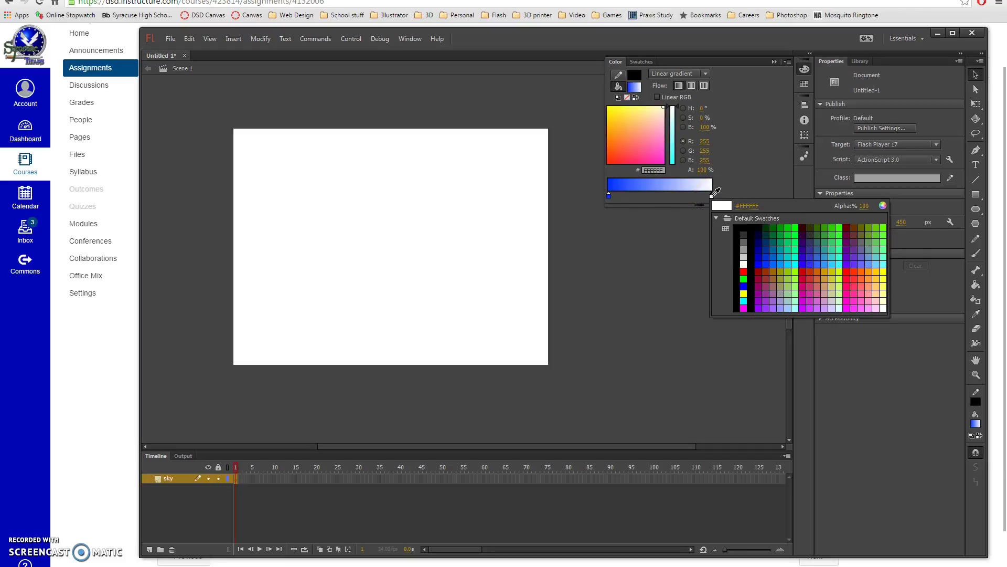
pyautogui.click(787, 263)
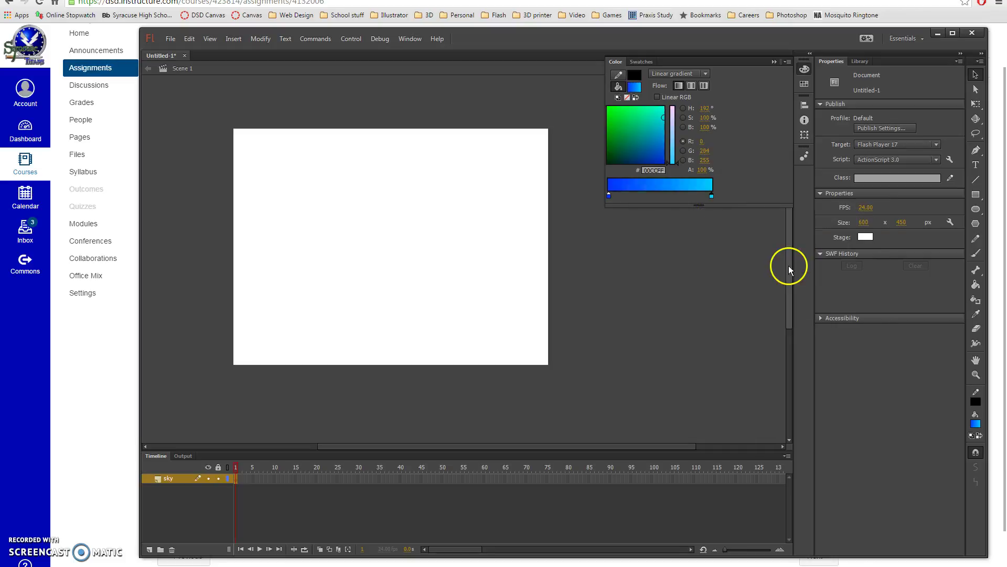
# - Replace the gradient's 00CCFF end stop with an intermediate 0094FF stop positioned close to the end of the ramp
pyautogui.click(676, 192)
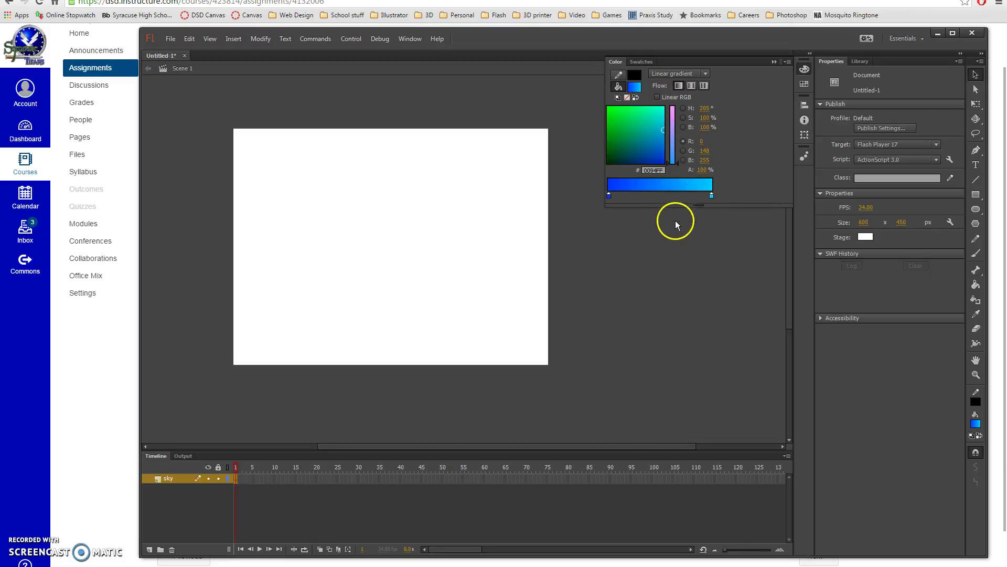
pyautogui.moveTo(675, 205); pyautogui.dragTo(689, 244)
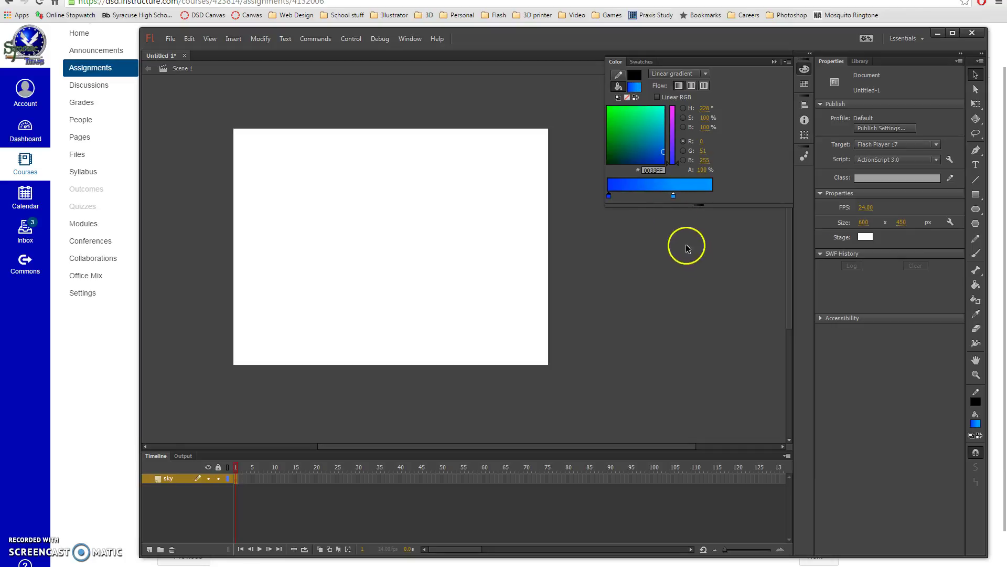
pyautogui.moveTo(674, 196); pyautogui.dragTo(703, 196)
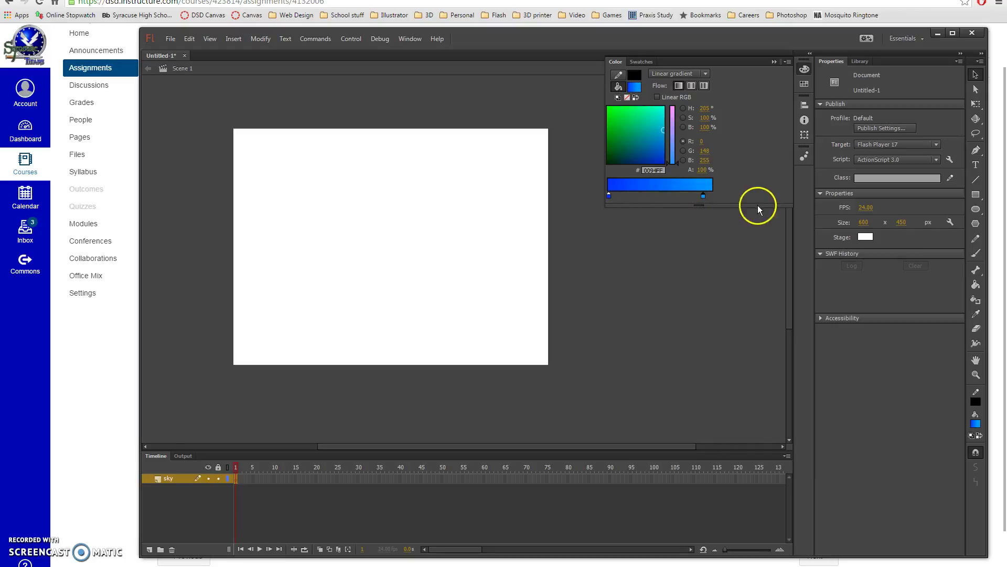
pyautogui.moveTo(609, 194)
pyautogui.mouseDown()
pyautogui.moveTo(627, 195)
pyautogui.moveTo(595, 196)
pyautogui.mouseUp()
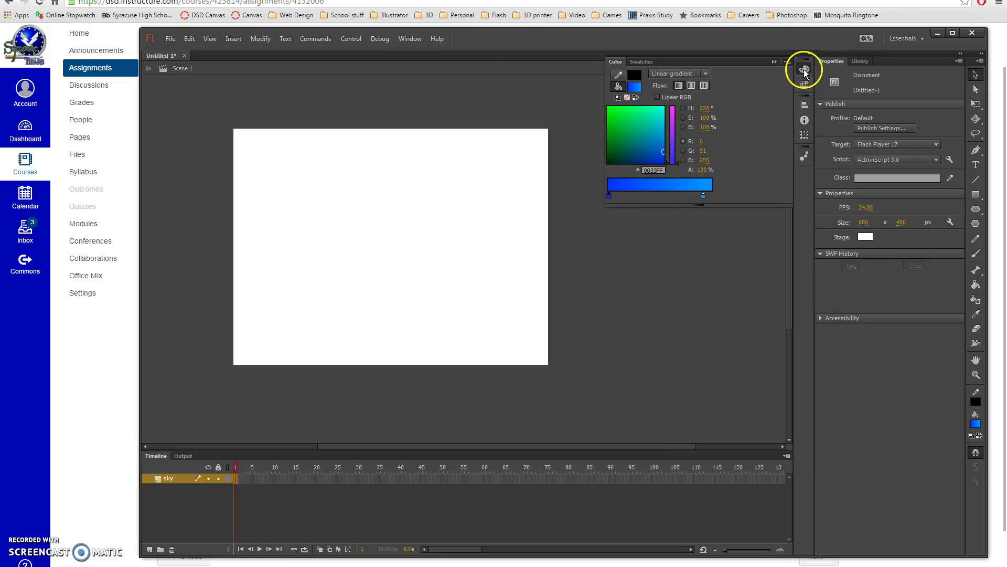
pyautogui.click(775, 62)
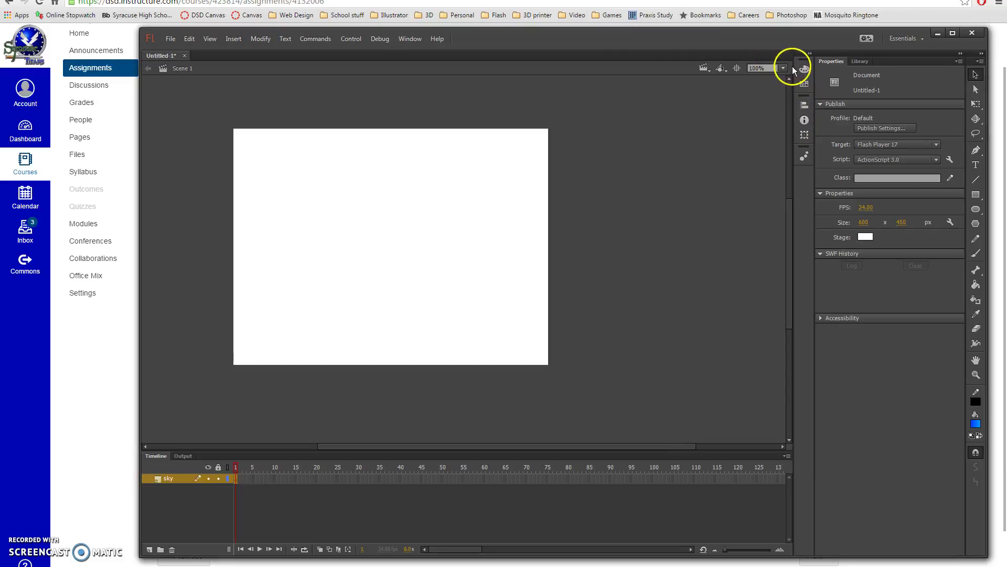
# - Draw a gradient-filled rectangle without a stroke, about 604 by 456 px, covering the whole stage
pyautogui.click(976, 195)
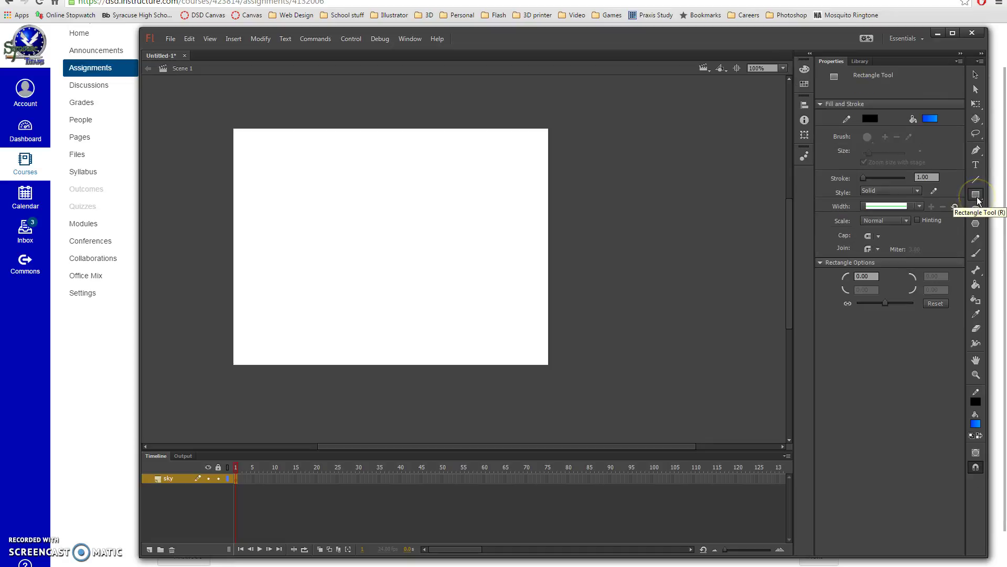
pyautogui.click(870, 119)
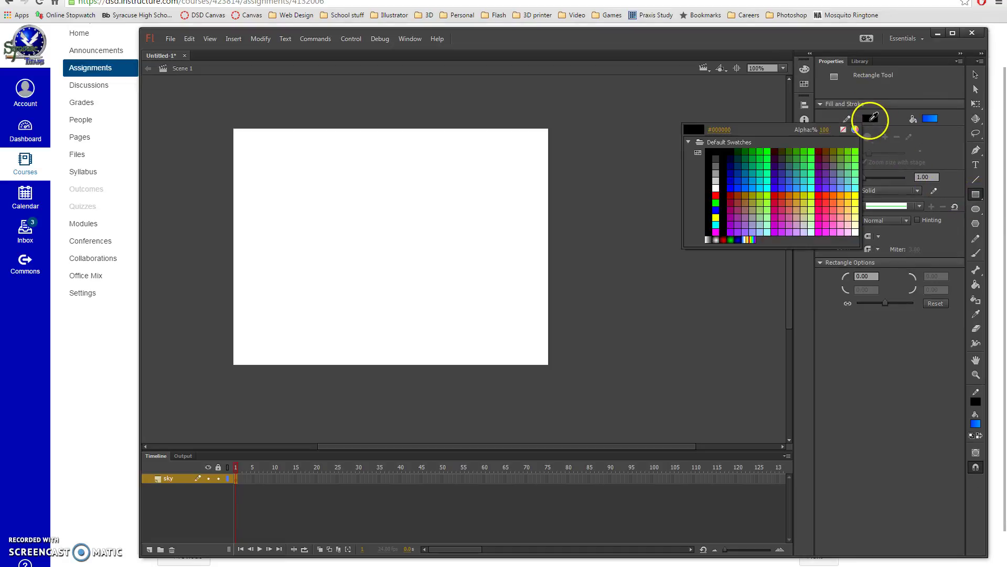
pyautogui.click(844, 129)
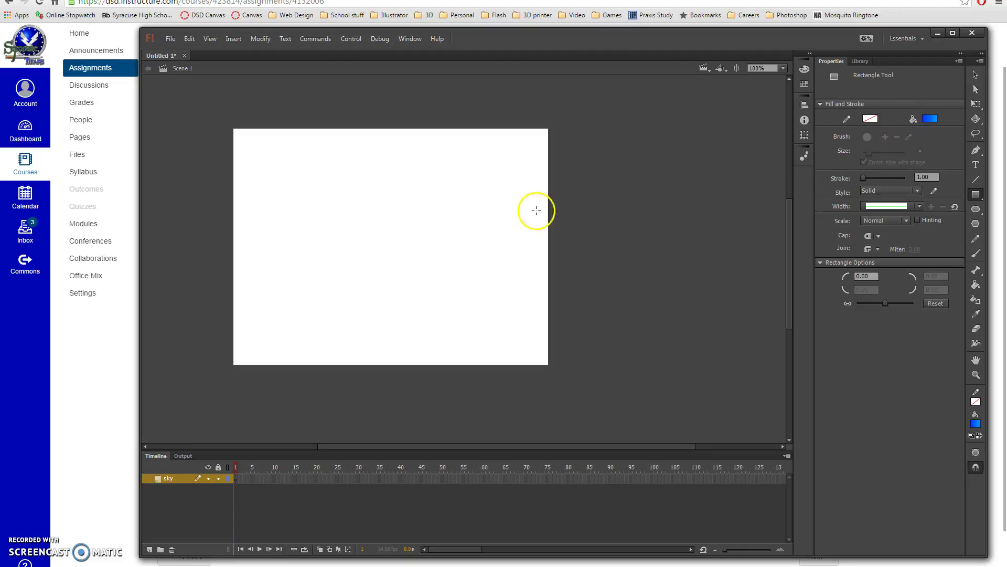
pyautogui.moveTo(232, 126); pyautogui.dragTo(548, 364)
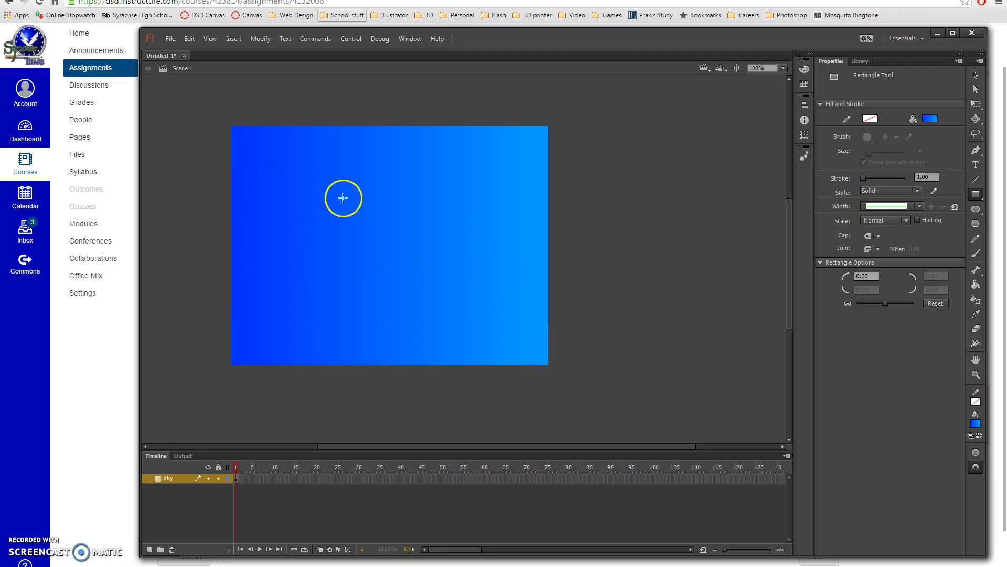
# - Rotate the rectangle's gradient to run vertically with the darker blue at the top, and shrink it to the rectangle's height
pyautogui.click(973, 103)
pyautogui.moveTo(974, 105); pyautogui.dragTo(914, 114)
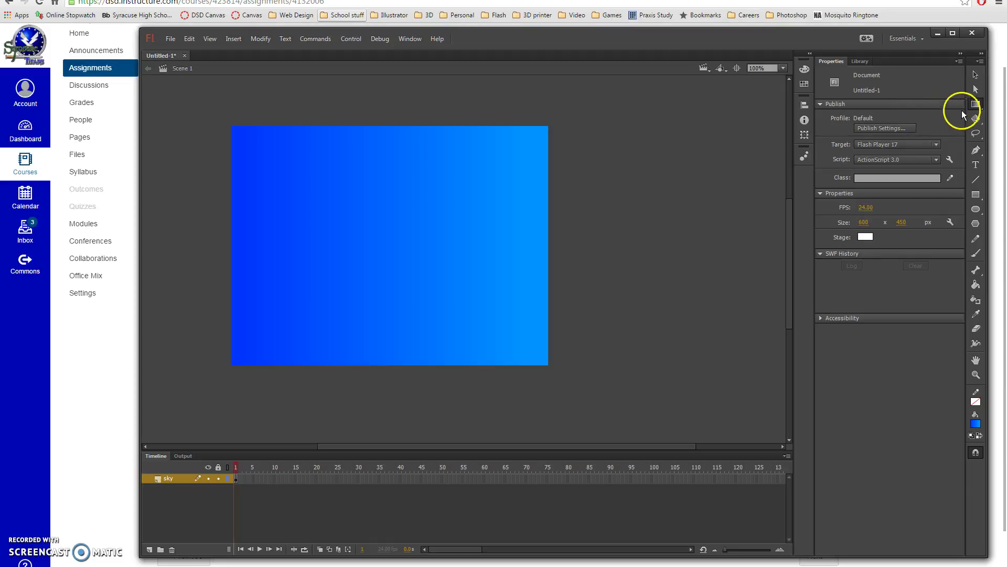
pyautogui.click(348, 238)
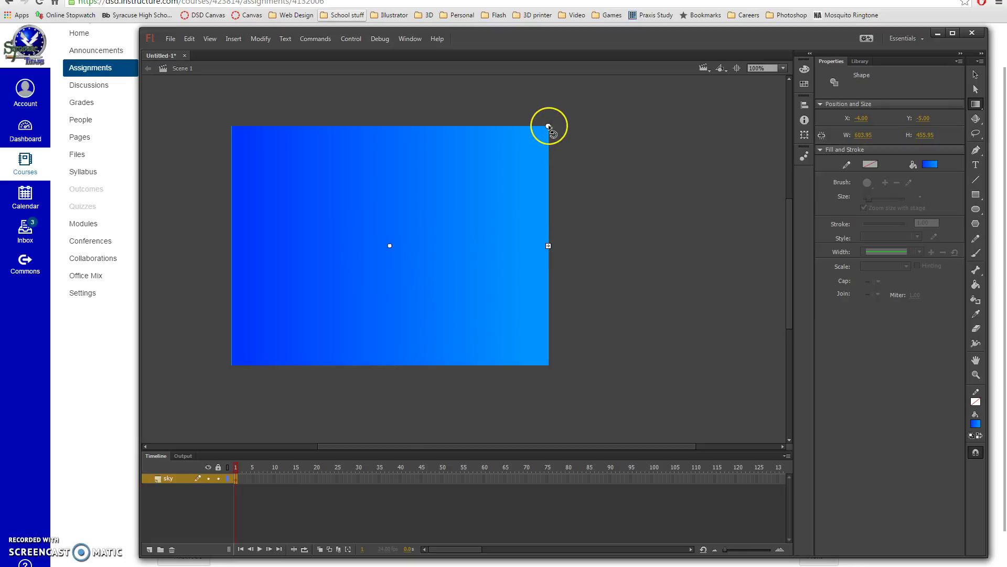
pyautogui.moveTo(549, 127); pyautogui.dragTo(485, 370)
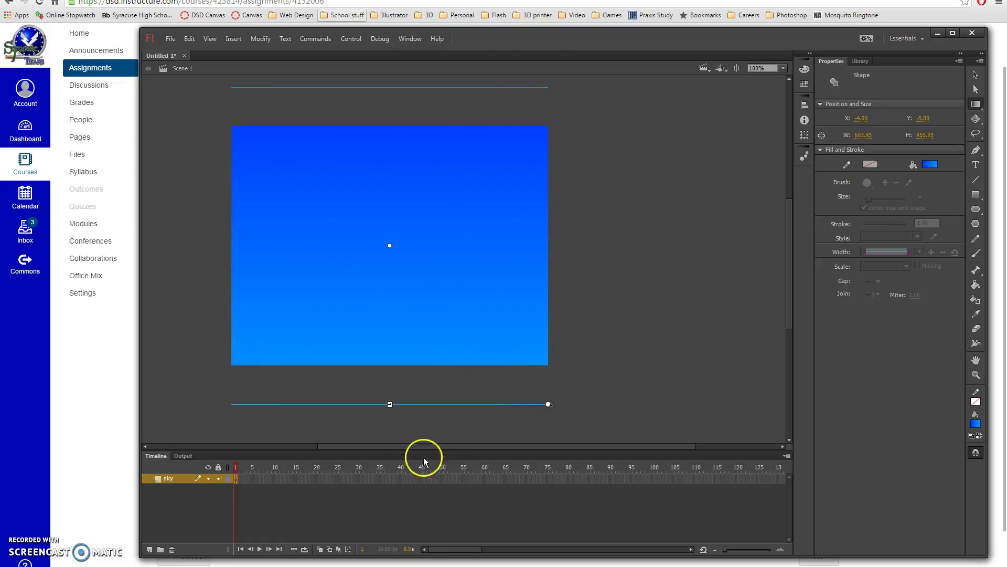
pyautogui.moveTo(390, 404); pyautogui.dragTo(400, 365)
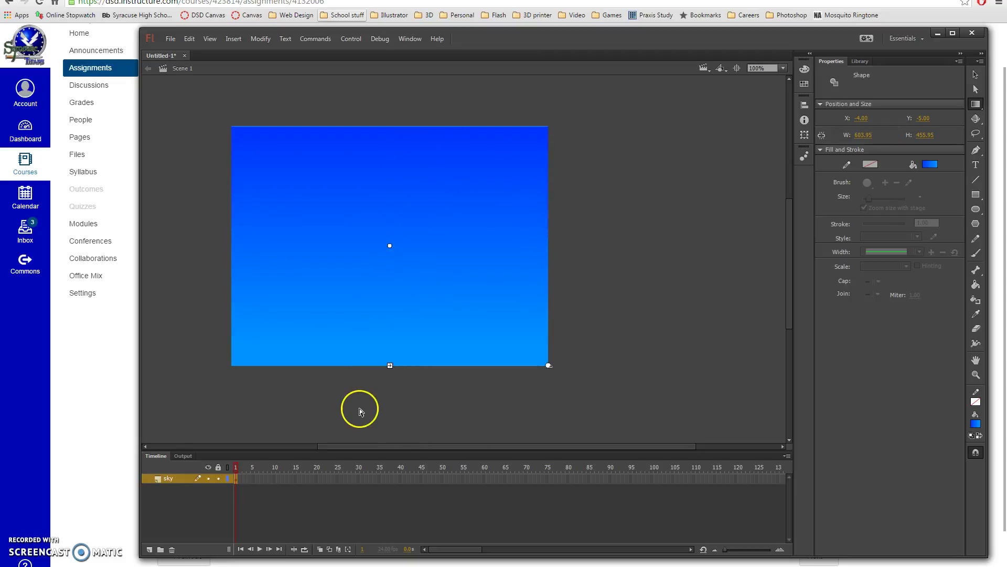
# - Move the gradient's center up to the upper part of the sky and stretch its lower end to the rectangle's bottom edge
pyautogui.moveTo(390, 246); pyautogui.dragTo(389, 188)
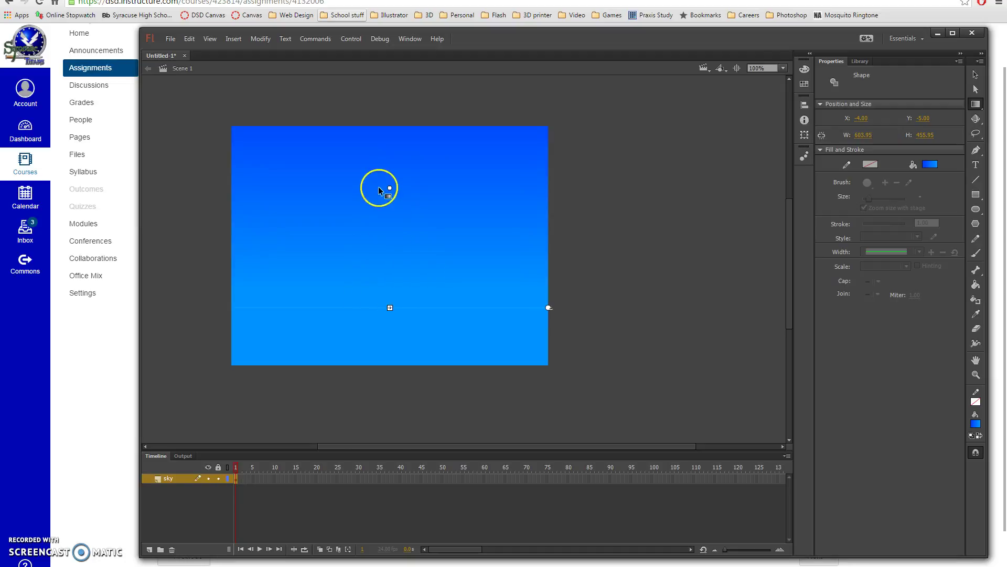
pyautogui.moveTo(389, 189)
pyautogui.mouseDown()
pyautogui.moveTo(388, 227)
pyautogui.moveTo(389, 187)
pyautogui.mouseUp()
pyautogui.moveTo(389, 307); pyautogui.dragTo(390, 366)
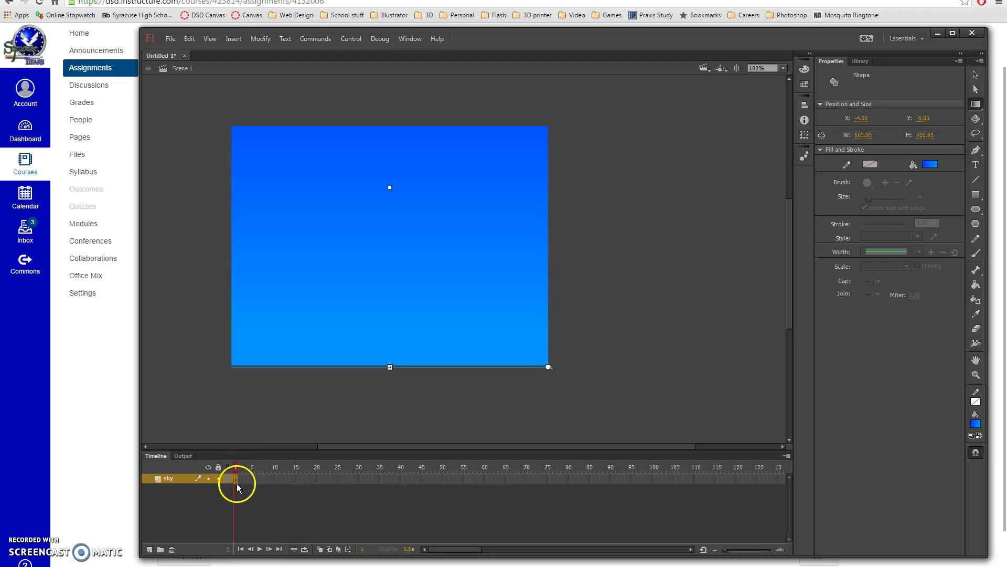
# - Insert a blank keyframe at frame 45 of the sky layer
pyautogui.click(421, 482)
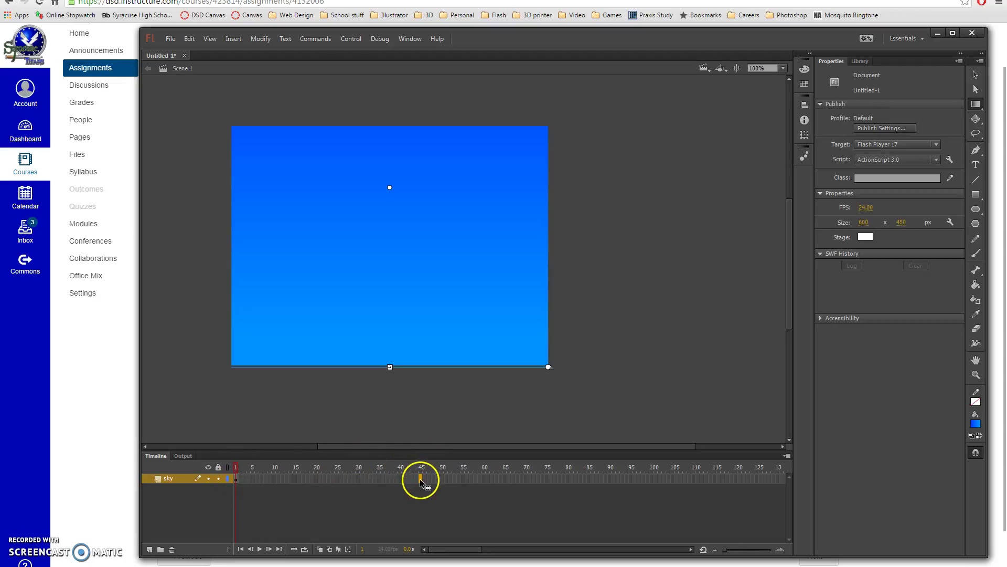
pyautogui.rightClick(419, 479)
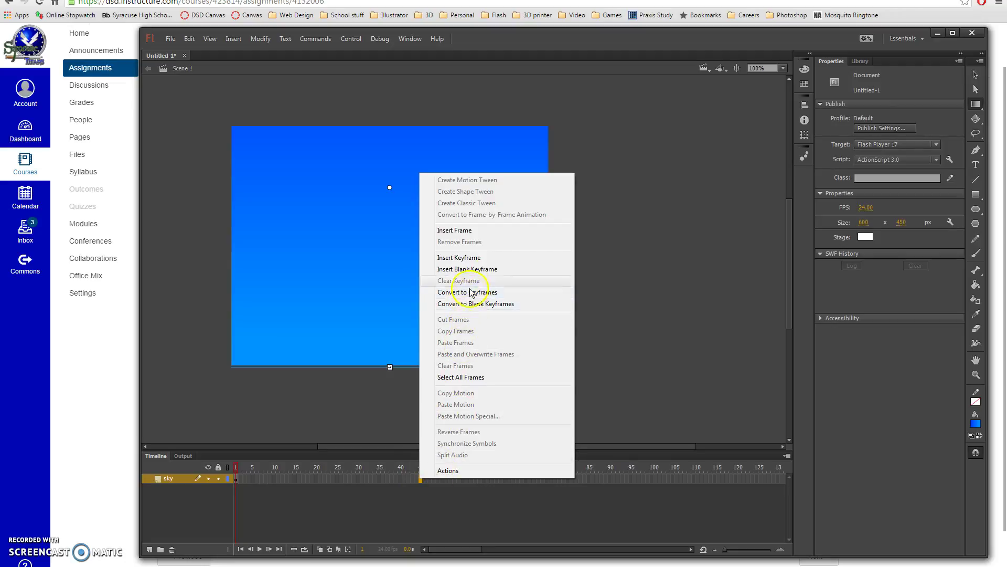
pyautogui.click(477, 271)
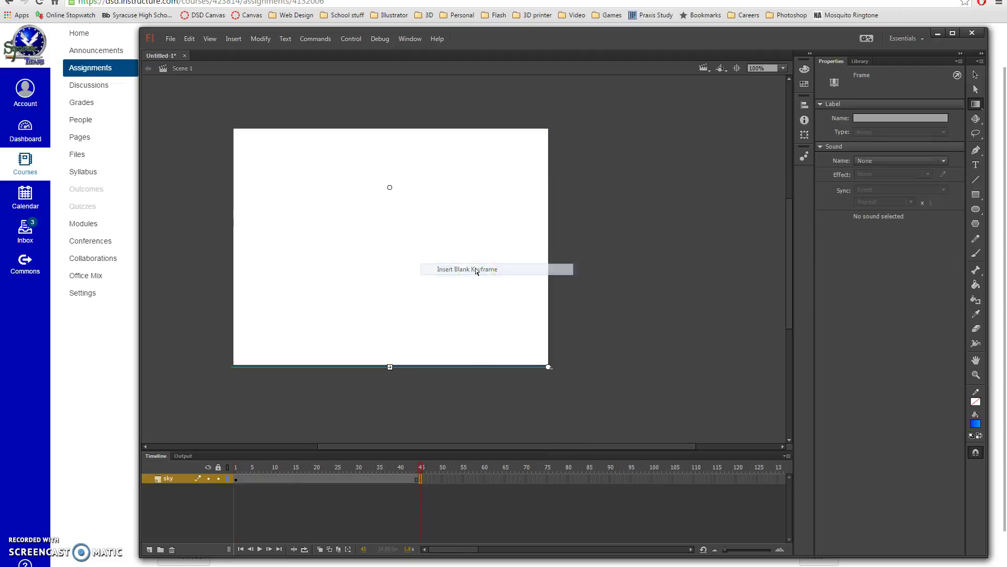
# - Set the linear gradient fill's colors to dark blue #000066 at the start and dark red #990000 at the end
pyautogui.click(804, 69)
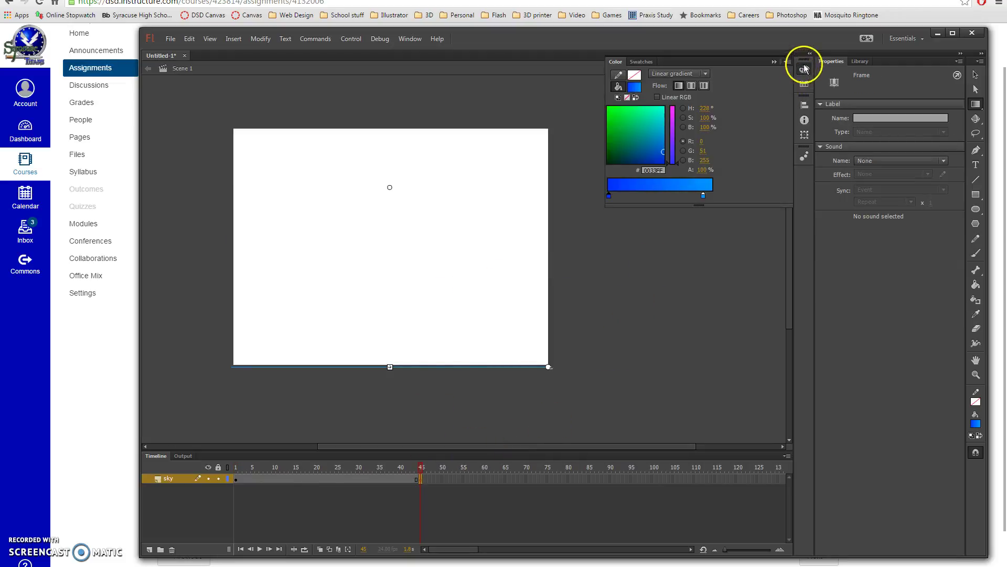
pyautogui.doubleClick(704, 195)
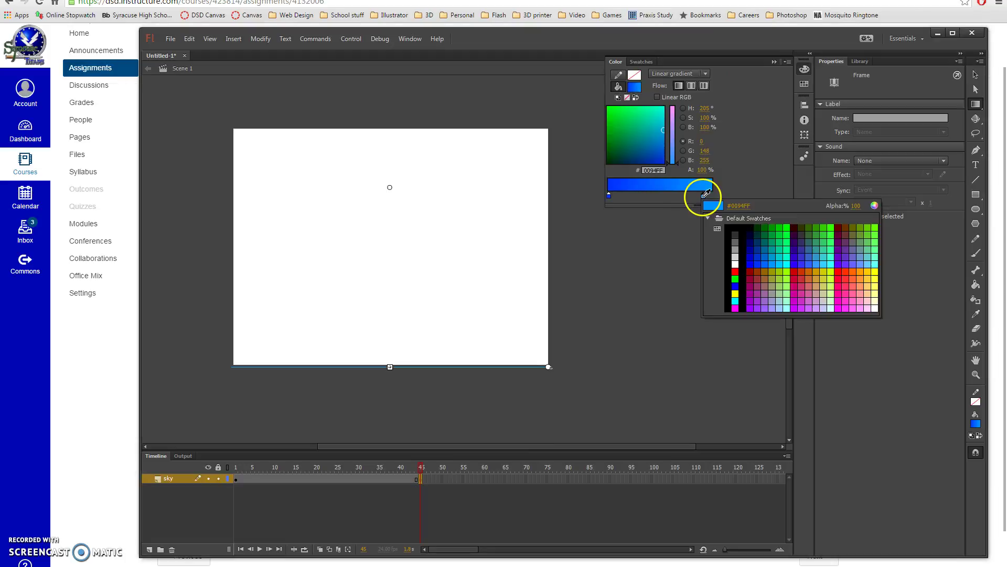
pyautogui.click(751, 269)
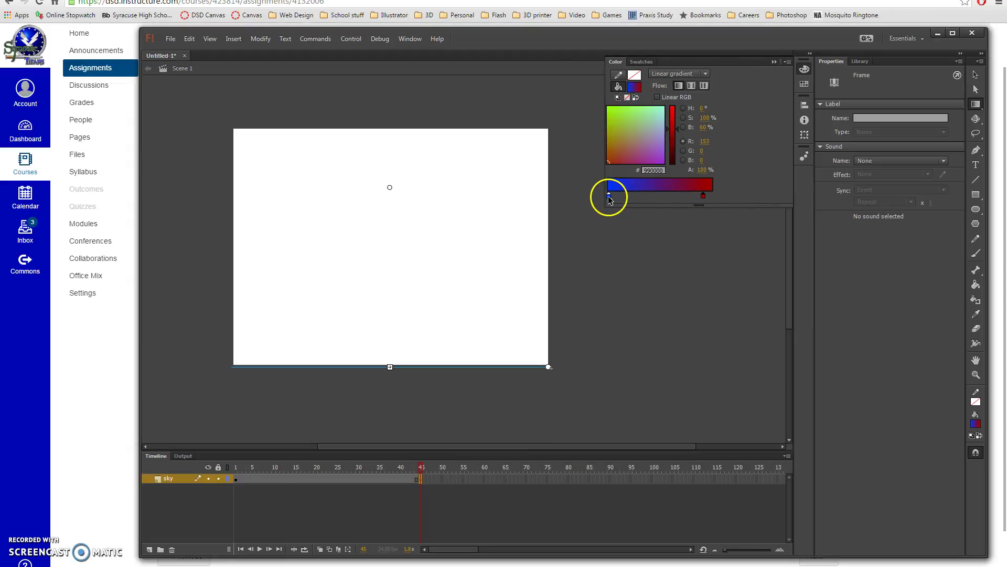
pyautogui.doubleClick(609, 195)
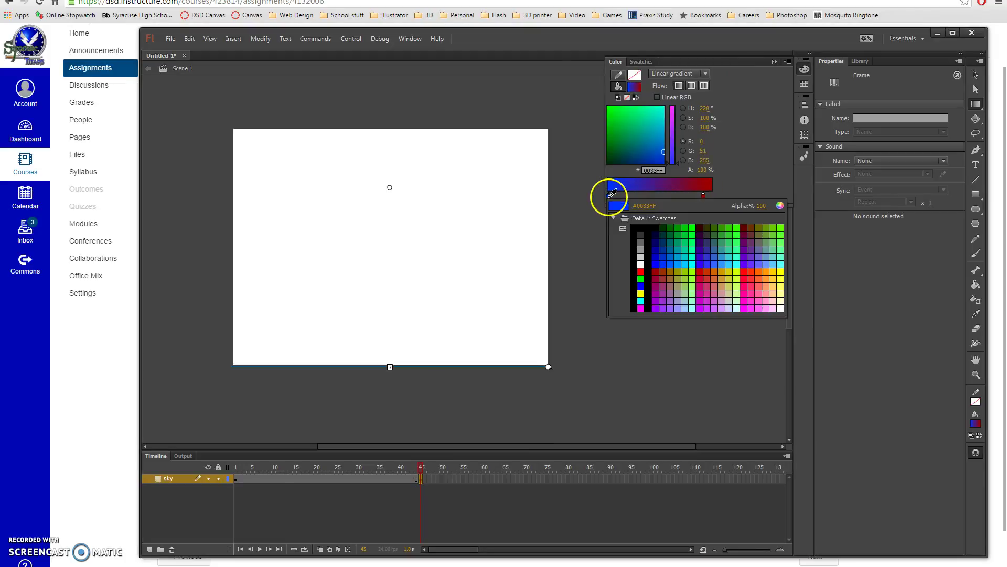
pyautogui.click(656, 243)
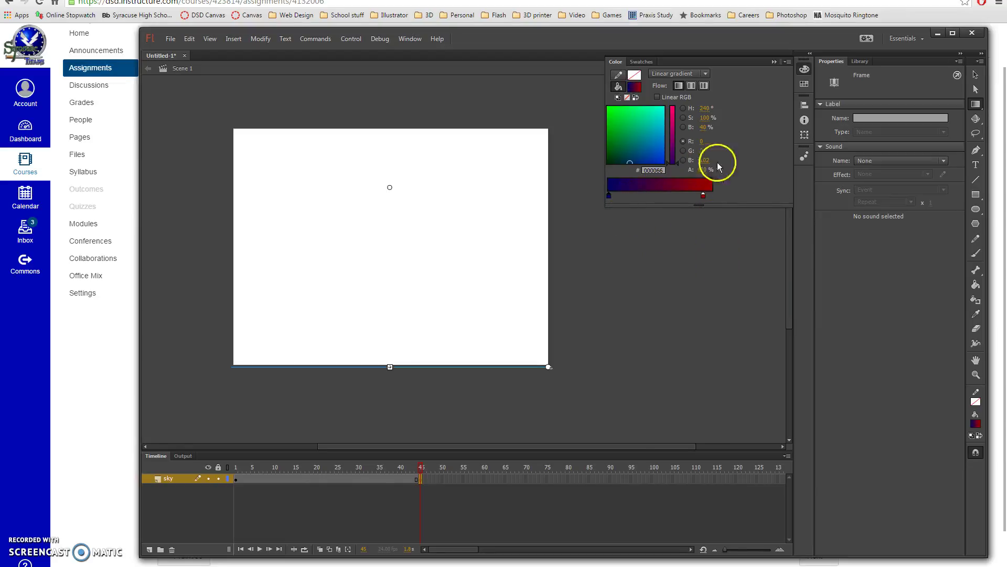
# - Cover the stage at frame 45 with a gradient rectangle about 606 by 453 px and rotate its gradient vertically, dark blue at the top
pyautogui.click(976, 195)
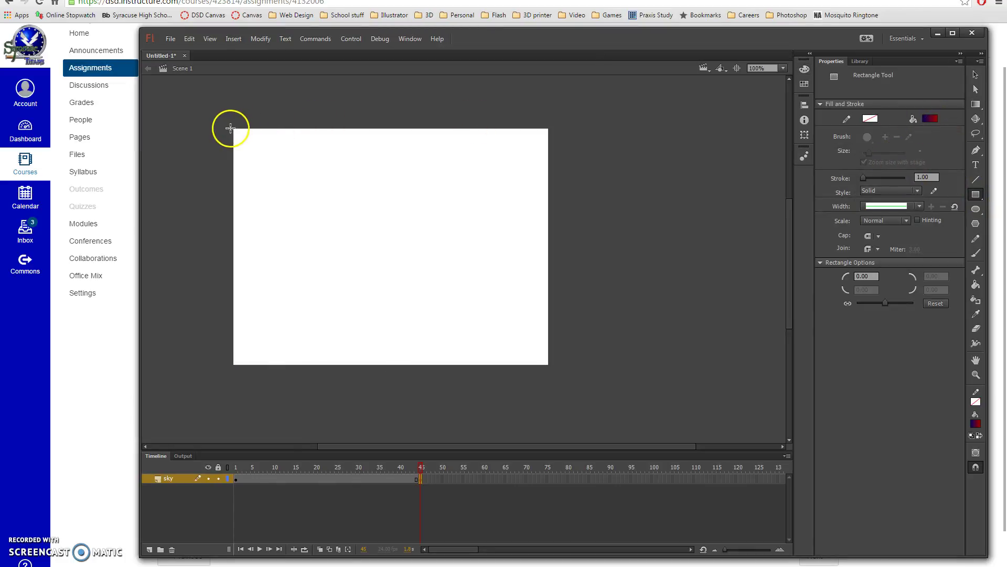
pyautogui.moveTo(232, 128); pyautogui.dragTo(550, 366)
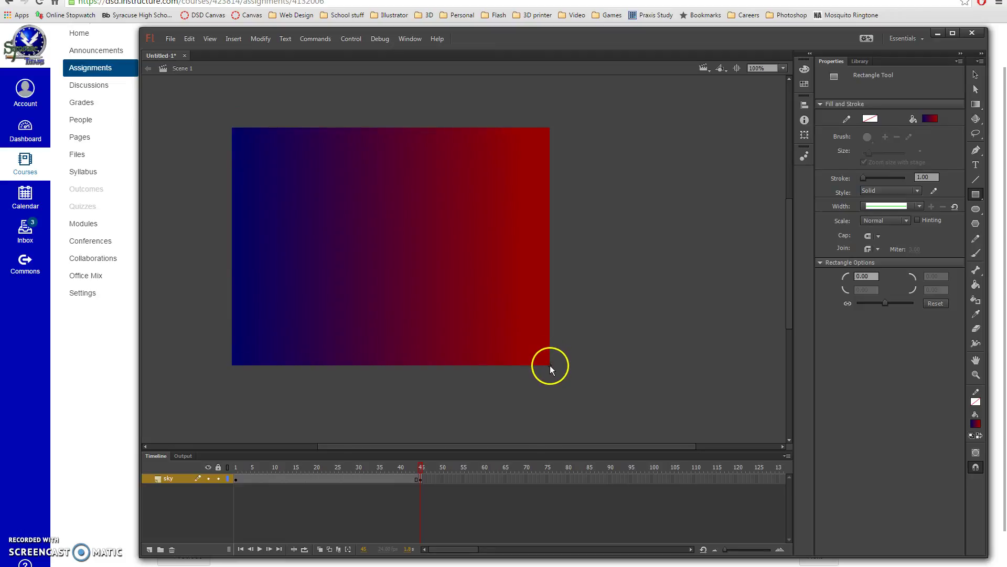
pyautogui.click(976, 107)
pyautogui.click(486, 187)
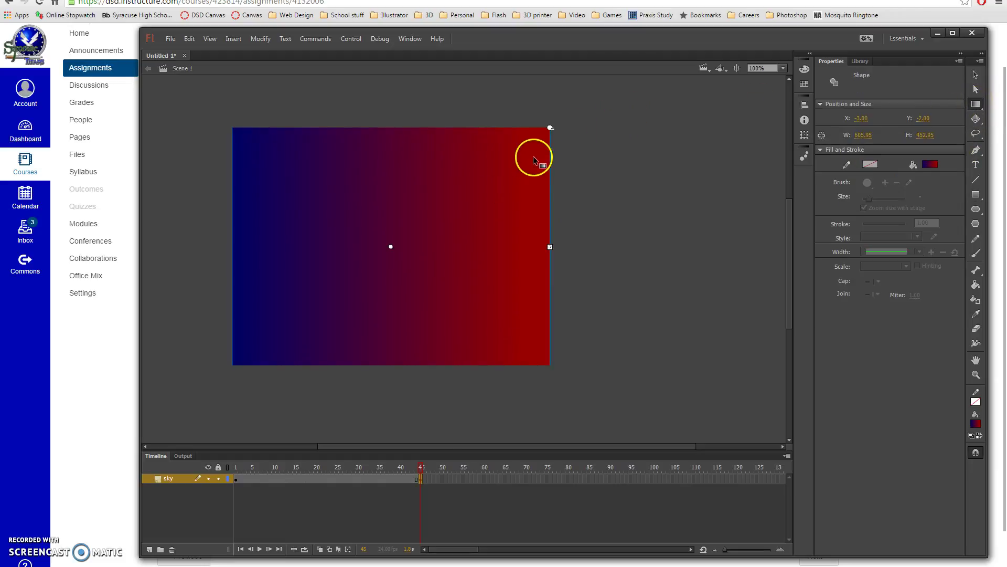
pyautogui.moveTo(550, 128); pyautogui.dragTo(490, 378)
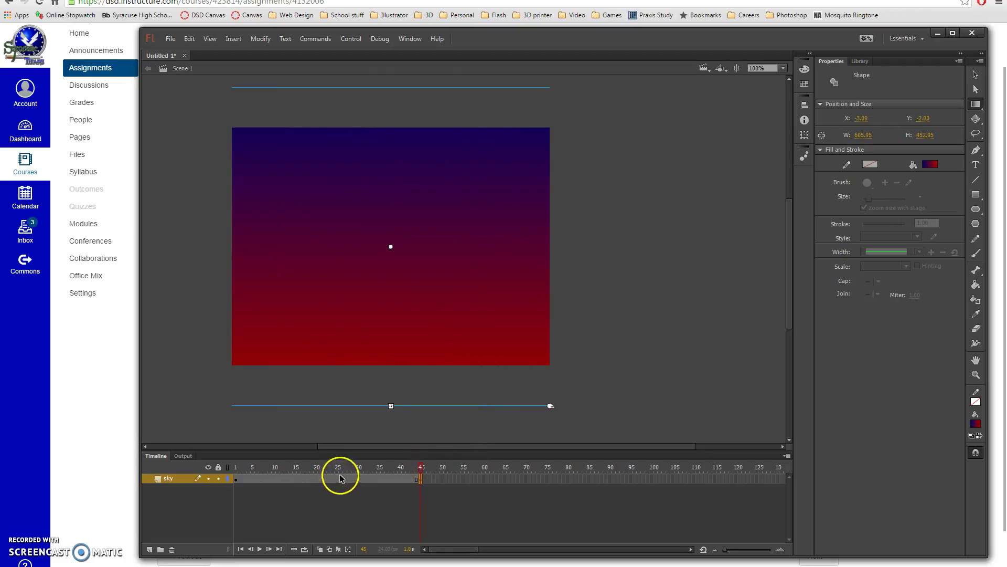
# - Create a shape tween between the sky layer's keyframes at frames 1 and 45 and play the animation
pyautogui.moveTo(423, 469); pyautogui.dragTo(386, 469)
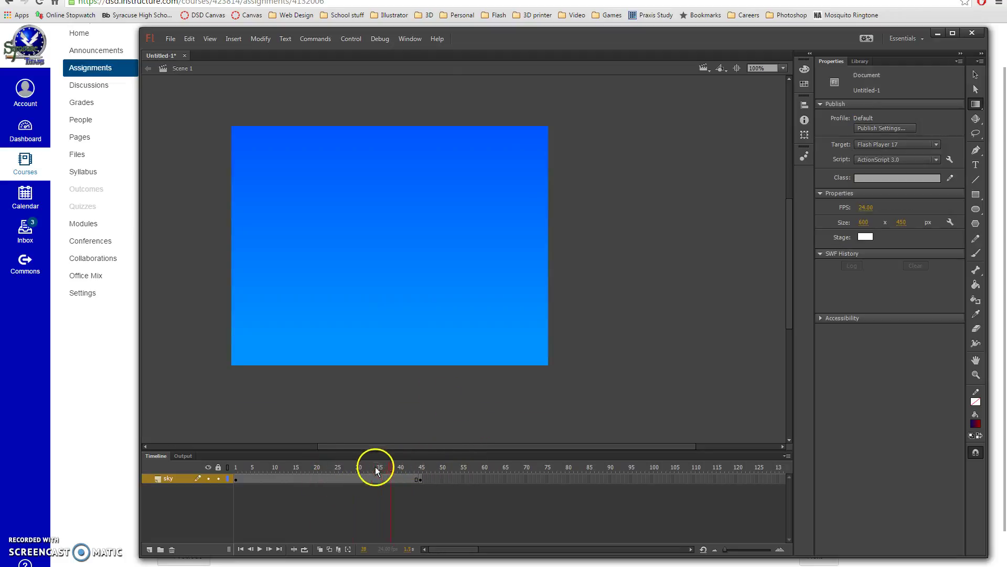
pyautogui.moveTo(229, 473); pyautogui.dragTo(450, 474)
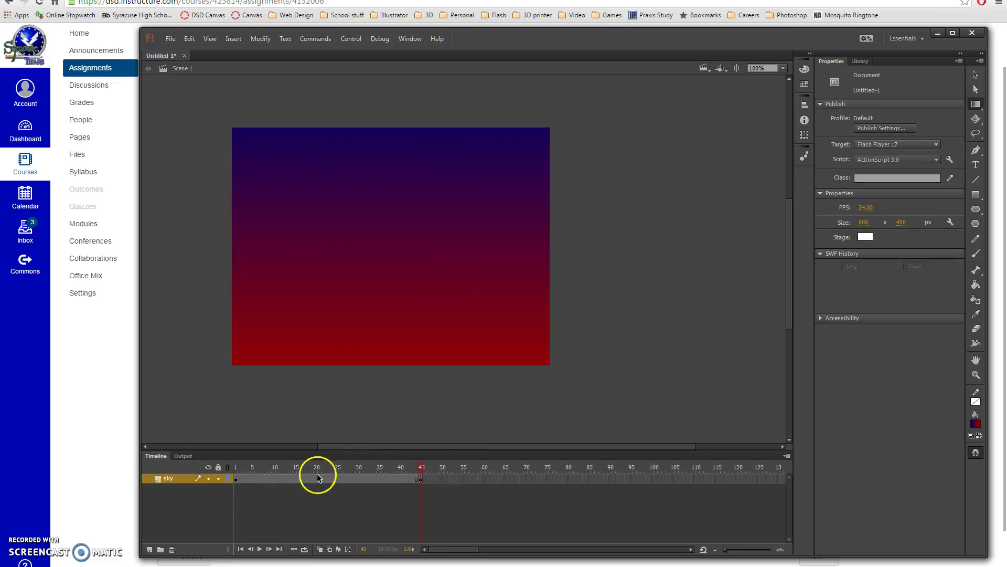
pyautogui.rightClick(355, 479)
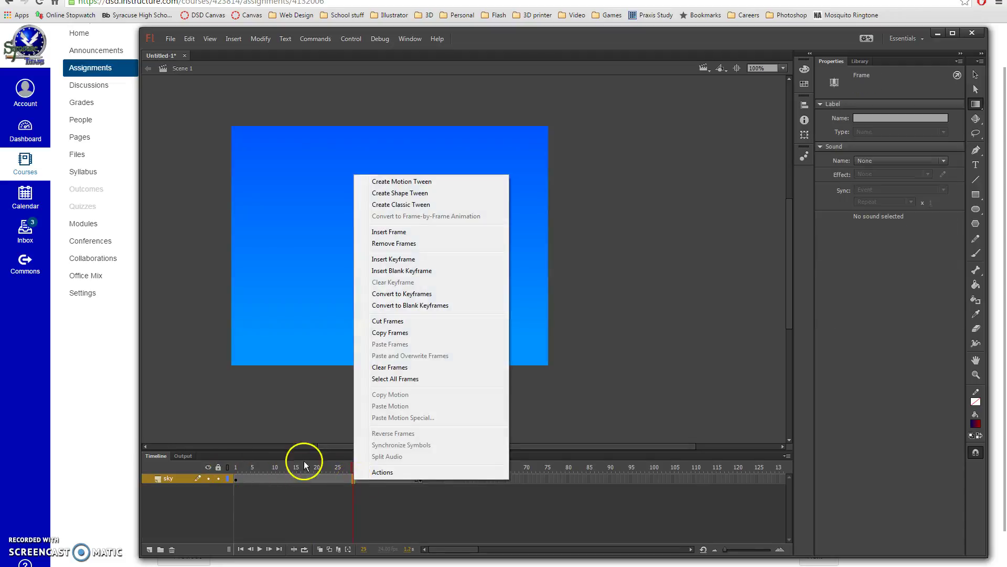
pyautogui.click(391, 193)
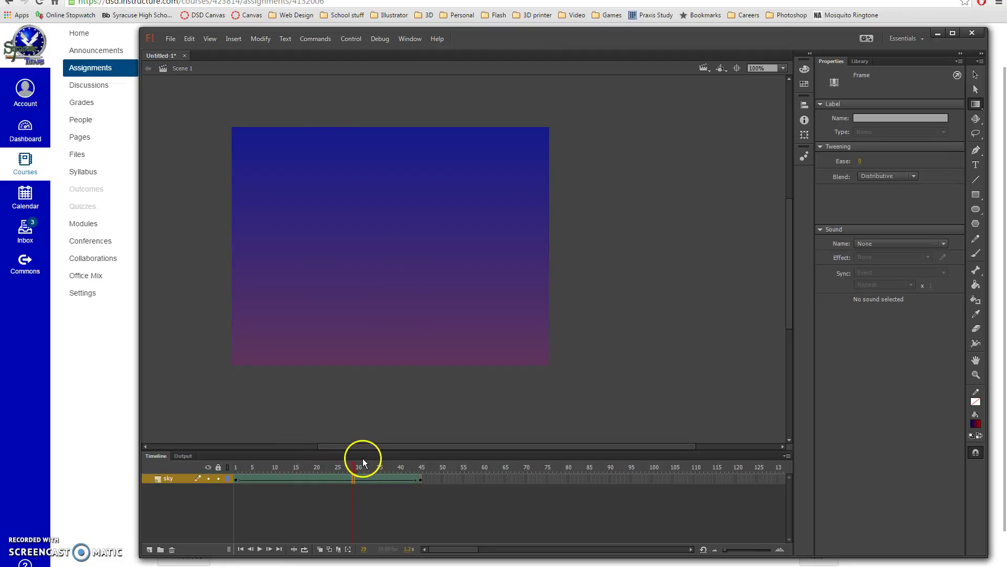
pyautogui.press('Return')
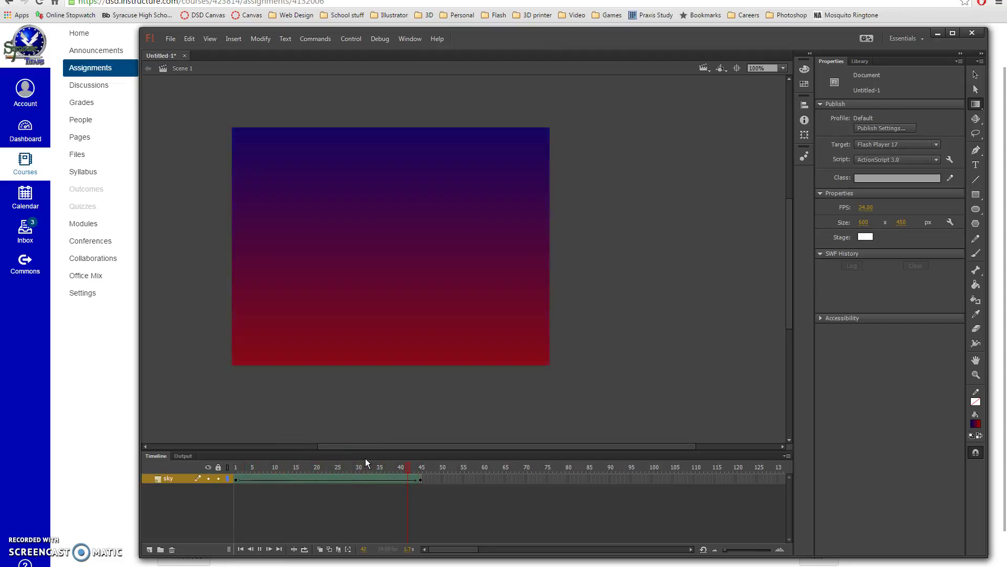
pyautogui.click(445, 473)
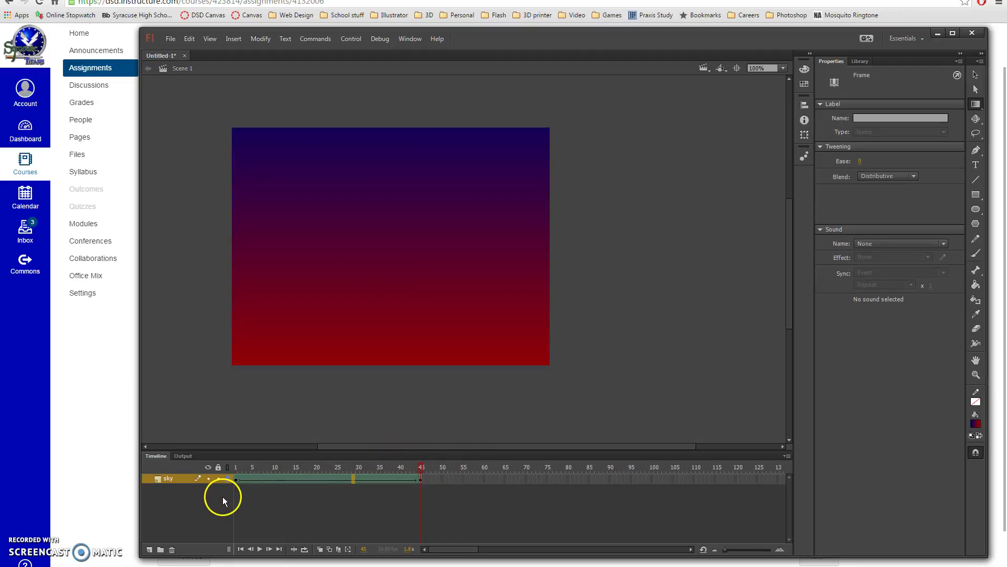
# - Lock the sky layer and add a new layer named road above it
pyautogui.click(218, 478)
pyautogui.click(150, 549)
pyautogui.doubleClick(172, 478)
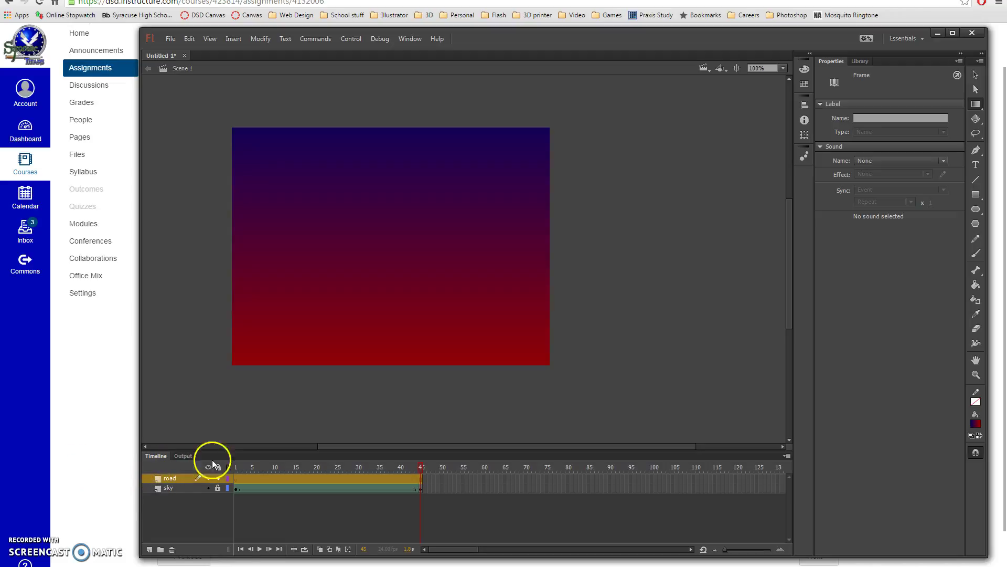
# - Draw a dark gray rectangle without a stroke across the bottom of the stage as the road
pyautogui.click(976, 195)
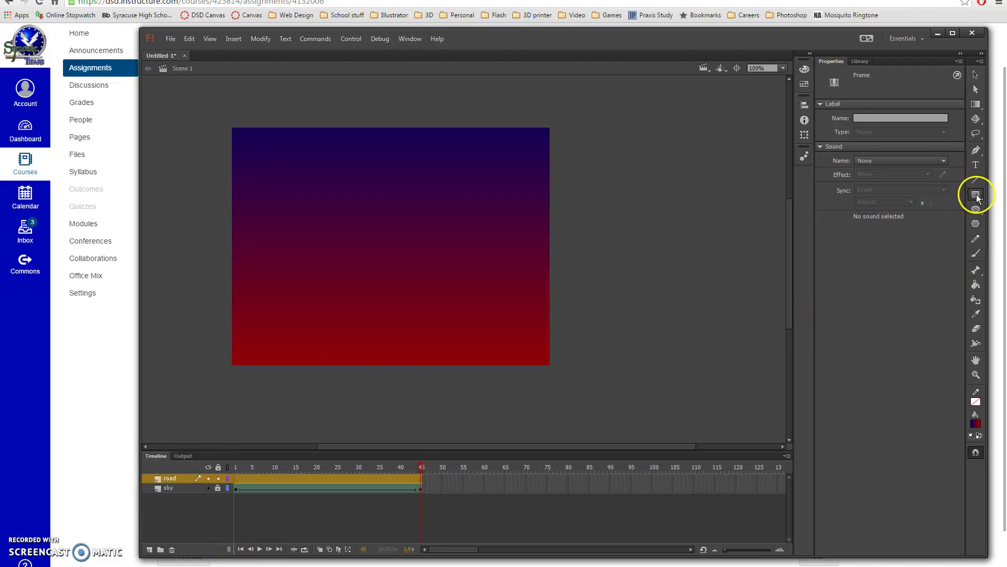
pyautogui.click(928, 119)
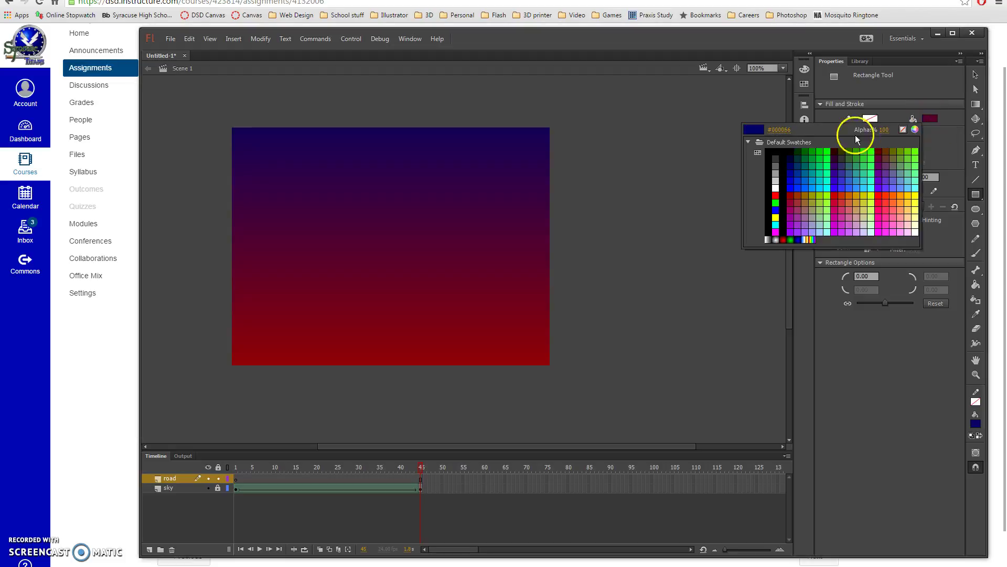
pyautogui.click(779, 158)
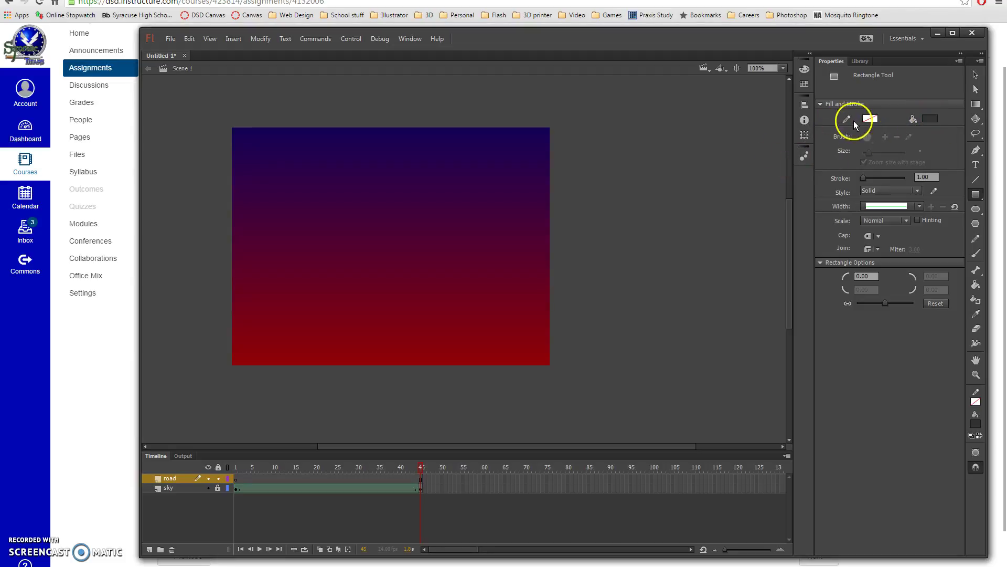
pyautogui.moveTo(219, 318); pyautogui.dragTo(551, 364)
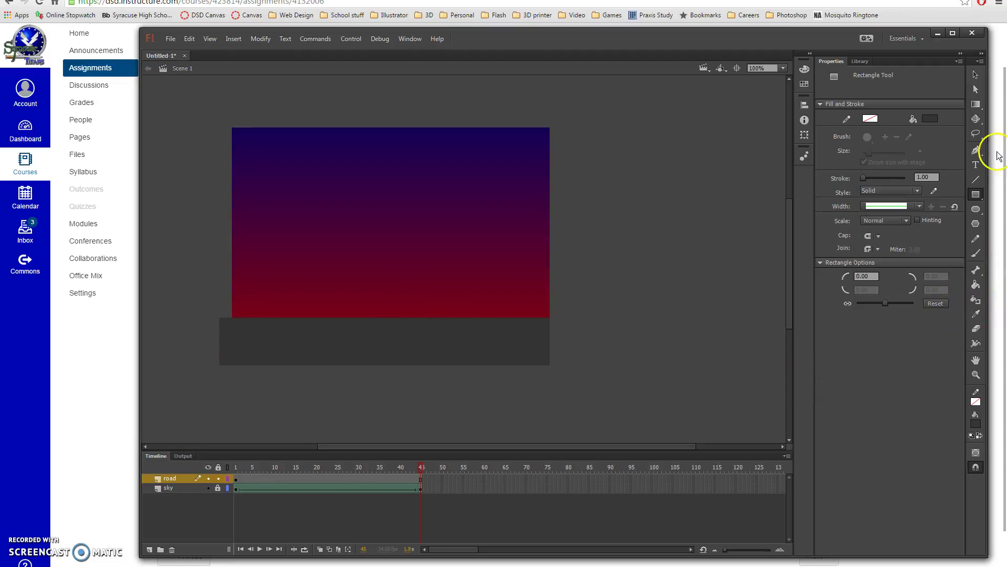
# - Set up the Line tool with a yellow dashed stroke of thickness 5
pyautogui.click(979, 182)
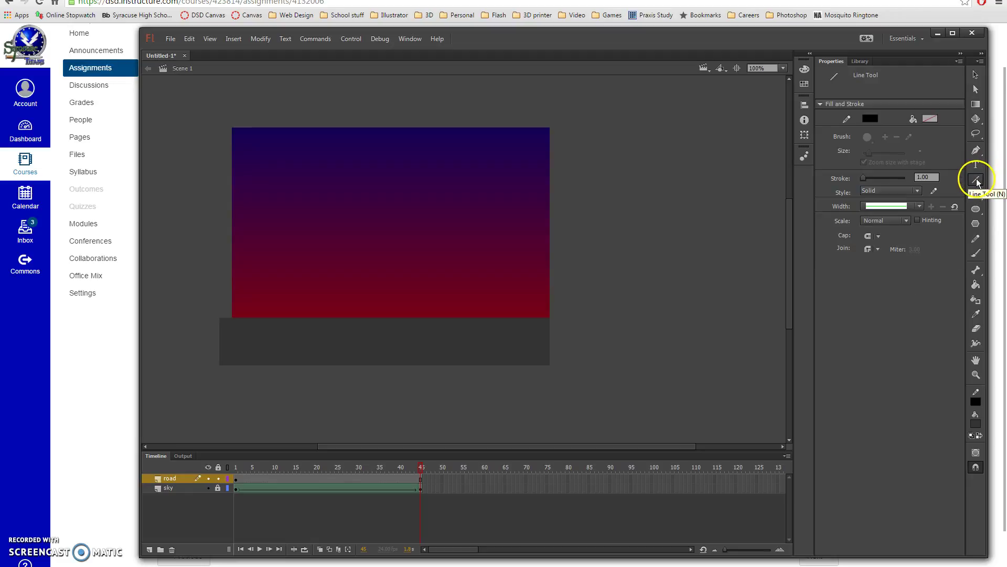
pyautogui.click(871, 118)
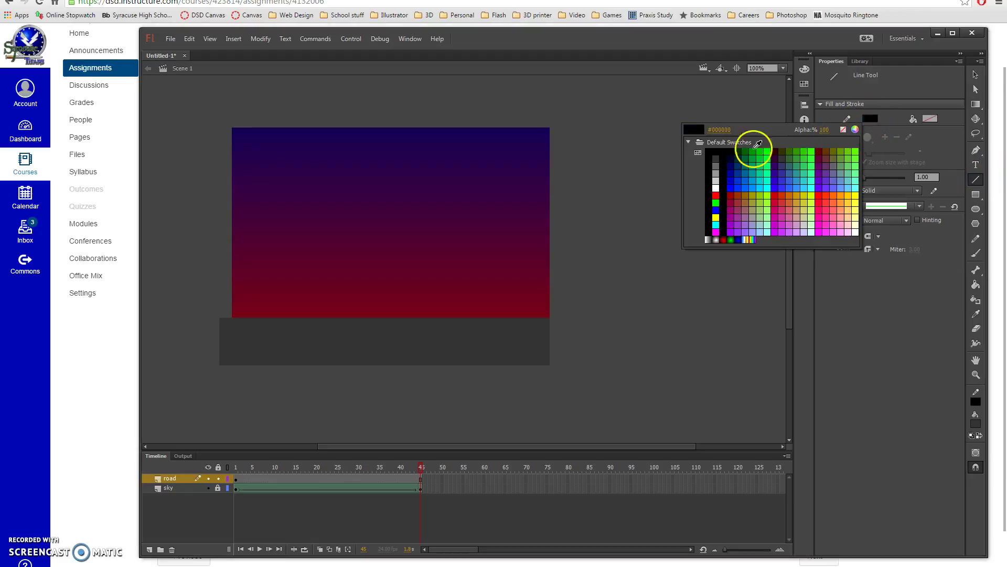
pyautogui.click(716, 217)
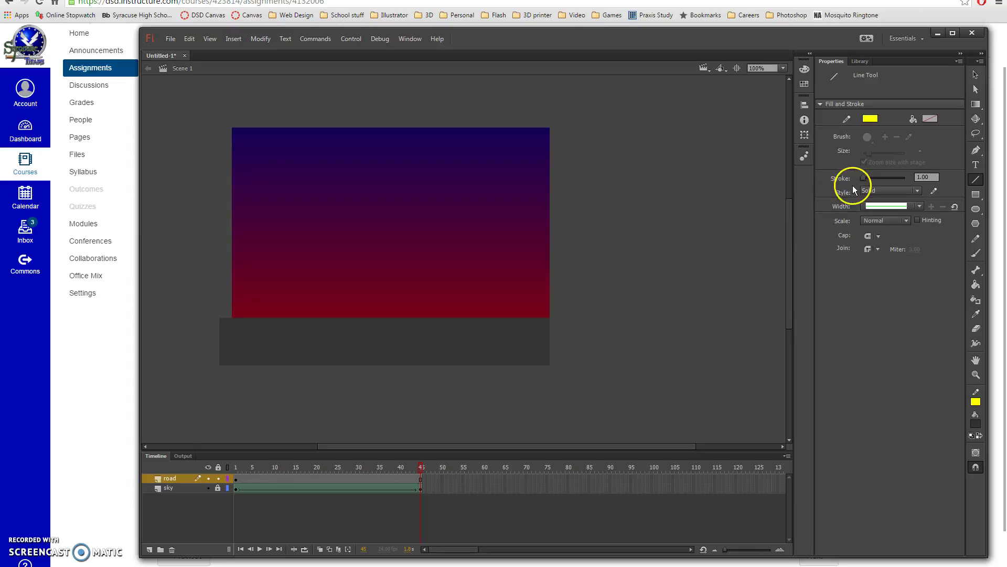
pyautogui.click(924, 177)
pyautogui.write('5')
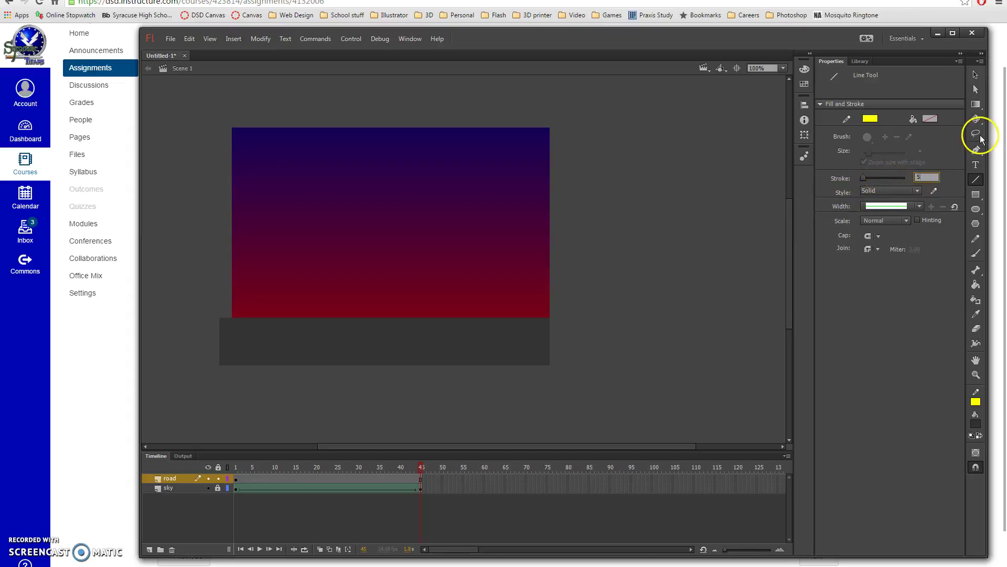
pyautogui.click(918, 191)
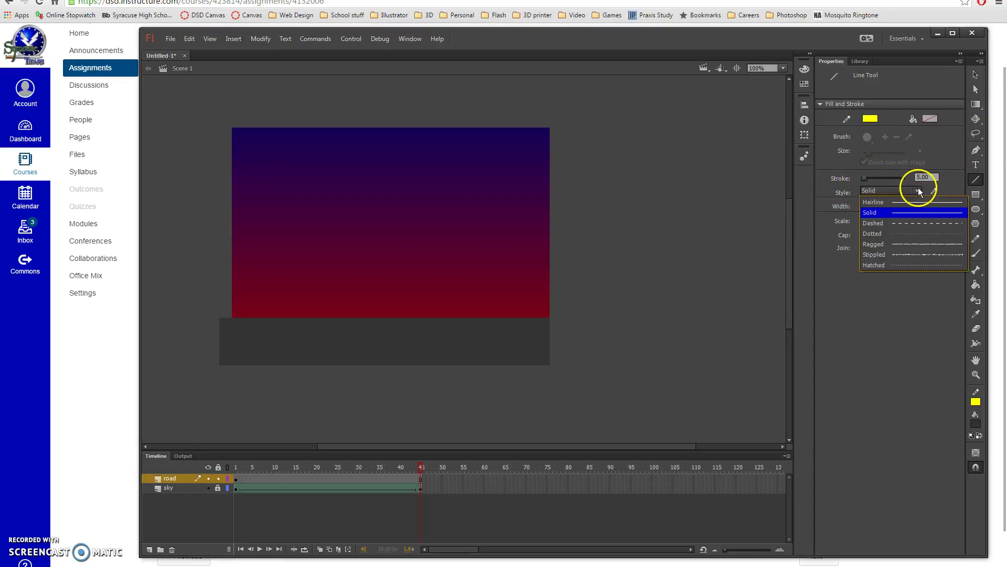
pyautogui.click(924, 227)
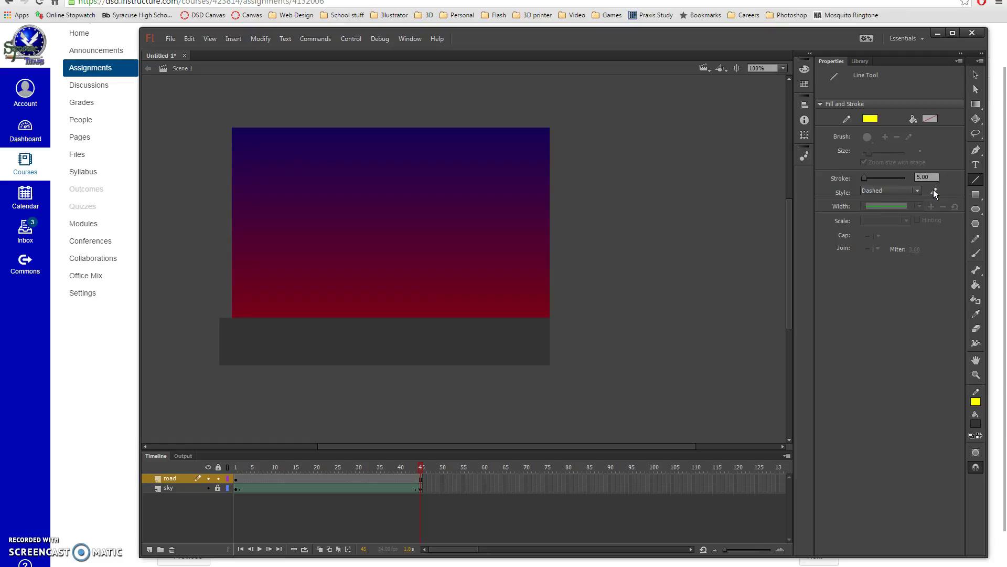
# - Set the stroke to 20 pt dashes with 30 pt spacing and draw a lane line along the middle of the road
pyautogui.moveTo(0, 199); pyautogui.dragTo(626, 195)
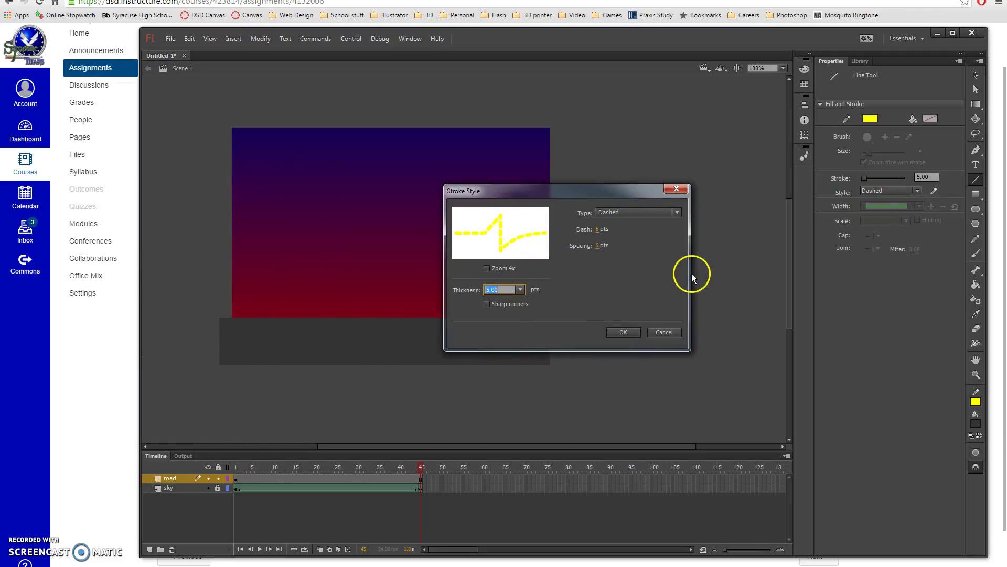
pyautogui.click(597, 230)
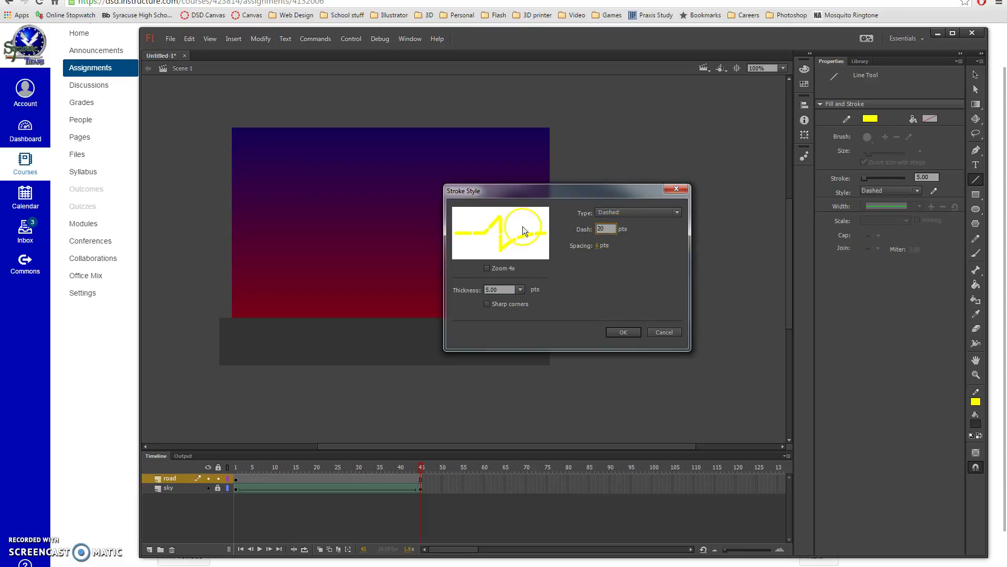
pyautogui.click(601, 245)
pyautogui.write('30')
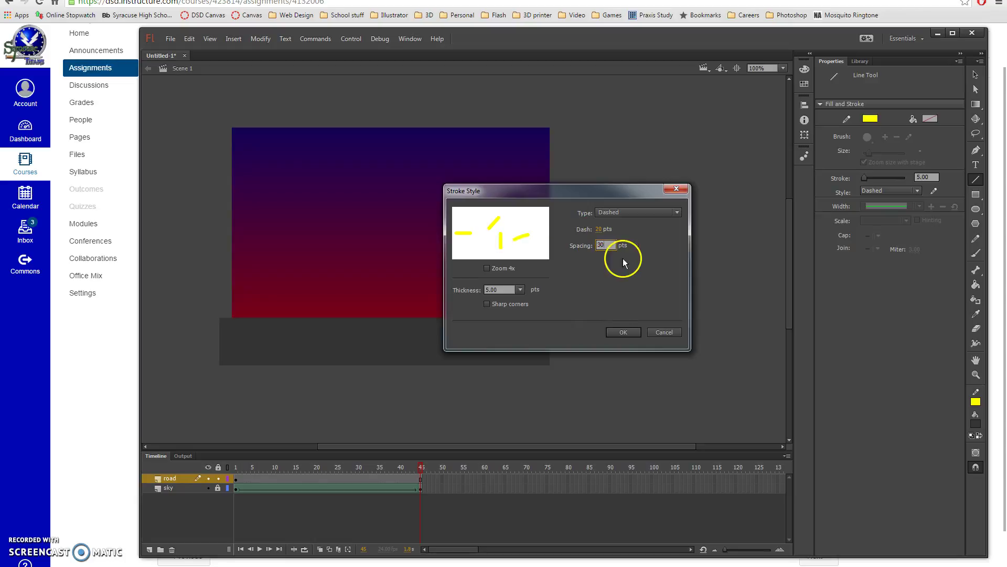
pyautogui.click(625, 332)
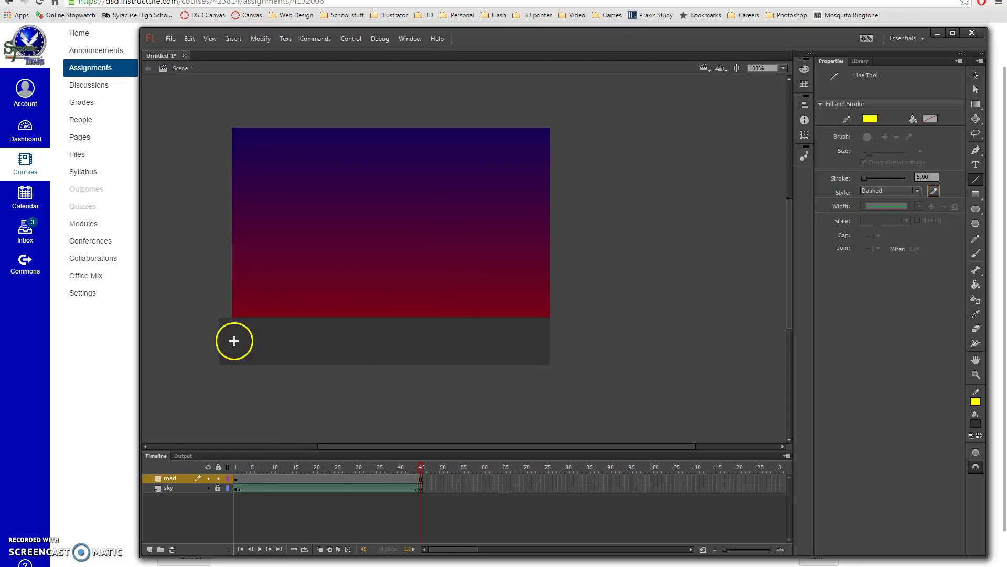
pyautogui.moveTo(225, 339); pyautogui.dragTo(551, 337)
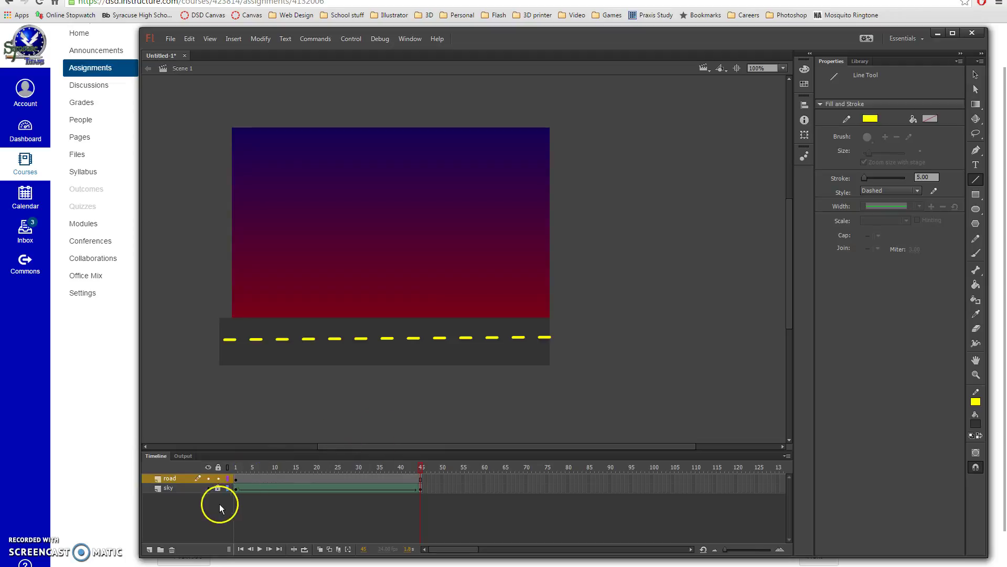
# - Lock the road layer and add four new layers above it
pyautogui.click(217, 478)
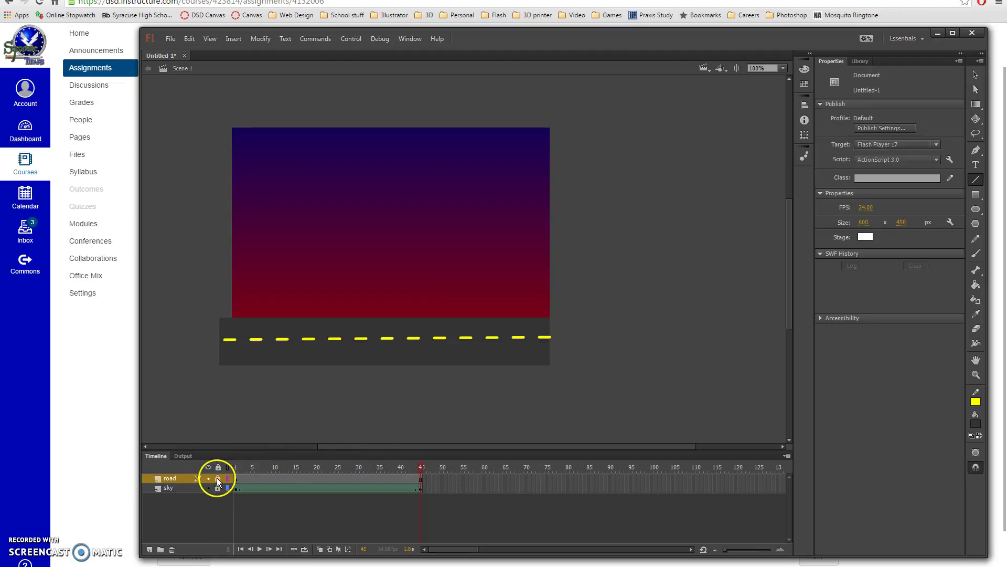
pyautogui.click(150, 550)
pyautogui.click(150, 549)
pyautogui.click(150, 549)
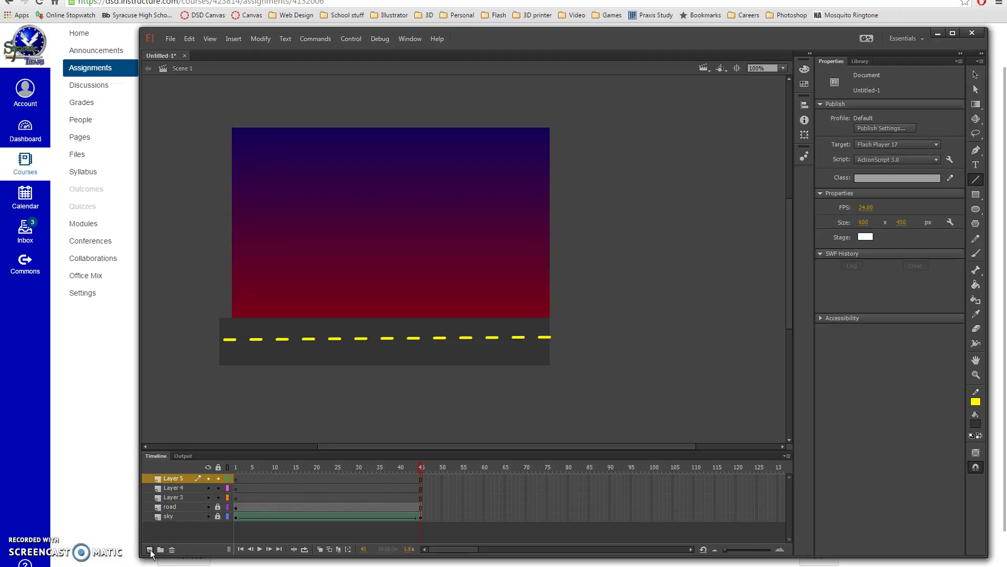
pyautogui.click(150, 549)
# - Rename the four new layers Cloud 1, Cloud 2, Cloud 3 and Cloud 4 from the lowest up, and lock Cloud 2 to Cloud 4
pyautogui.doubleClick(172, 507)
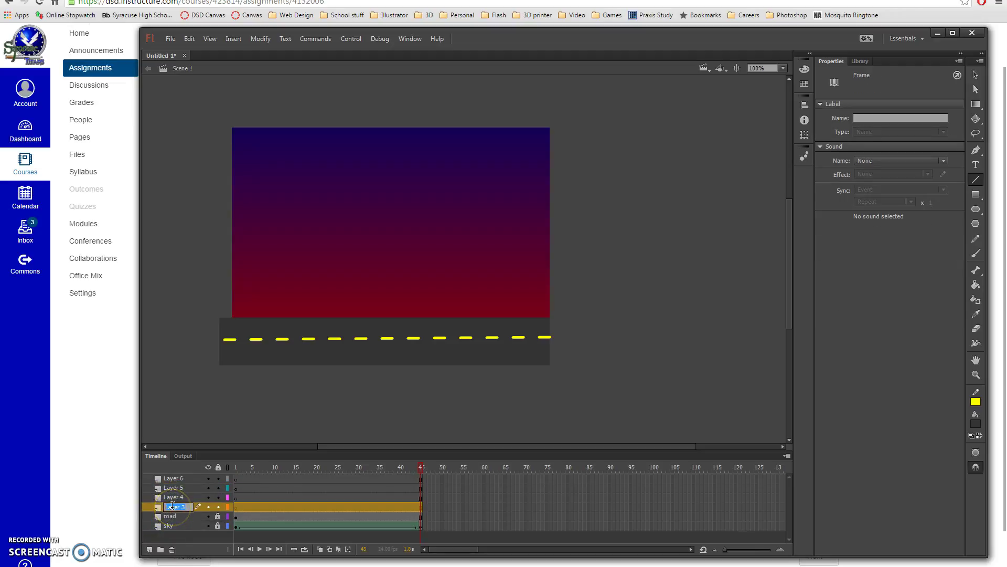
pyautogui.click(153, 505)
pyautogui.doubleClick(172, 496)
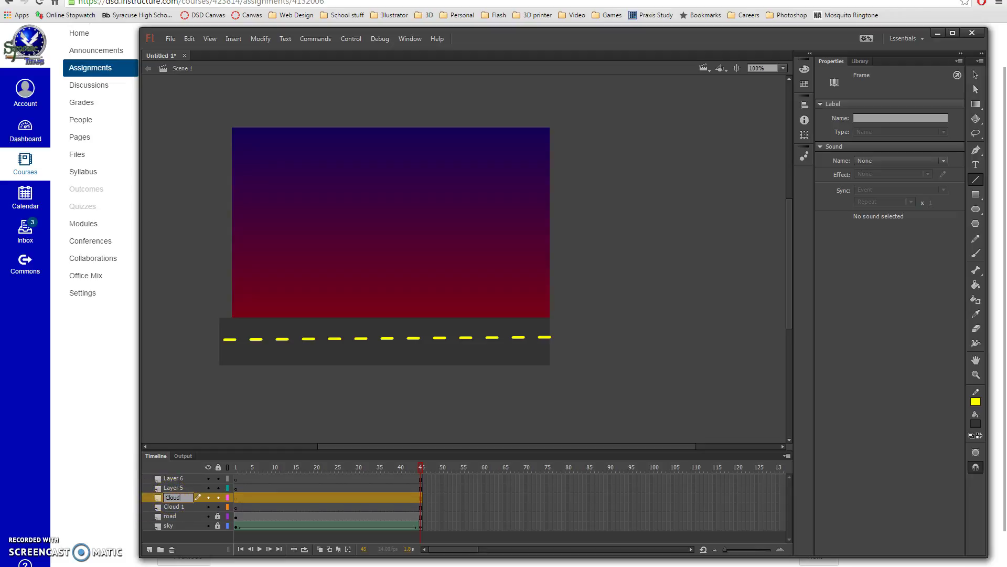
pyautogui.click(172, 487)
pyautogui.doubleClick(172, 487)
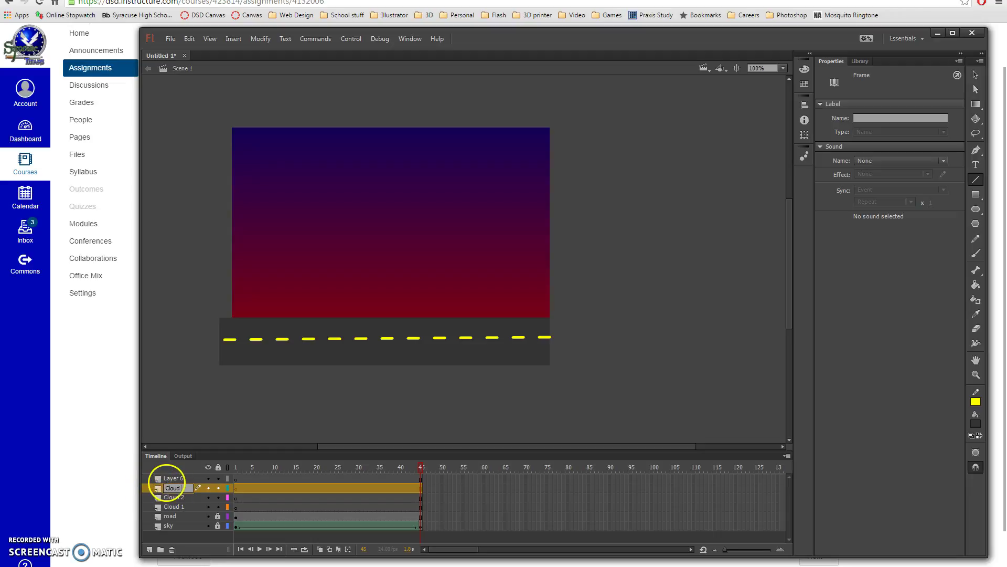
pyautogui.click(165, 477)
pyautogui.doubleClick(172, 477)
pyautogui.write('Cloud 4')
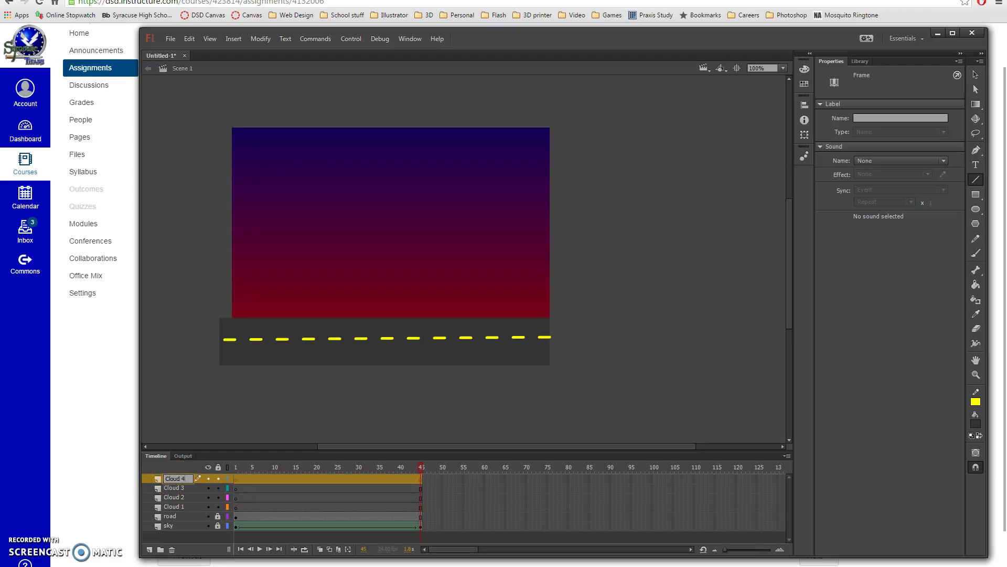
pyautogui.click(219, 477)
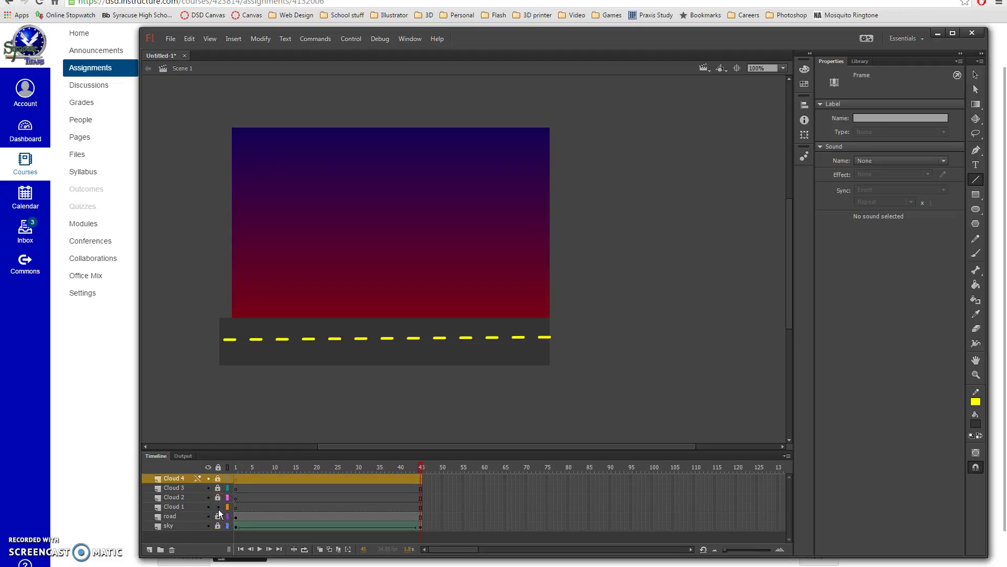
# - In frame 1 of Cloud 1, draw a white cloud from overlapping ovals without a stroke in the sky's upper left
pyautogui.click(235, 508)
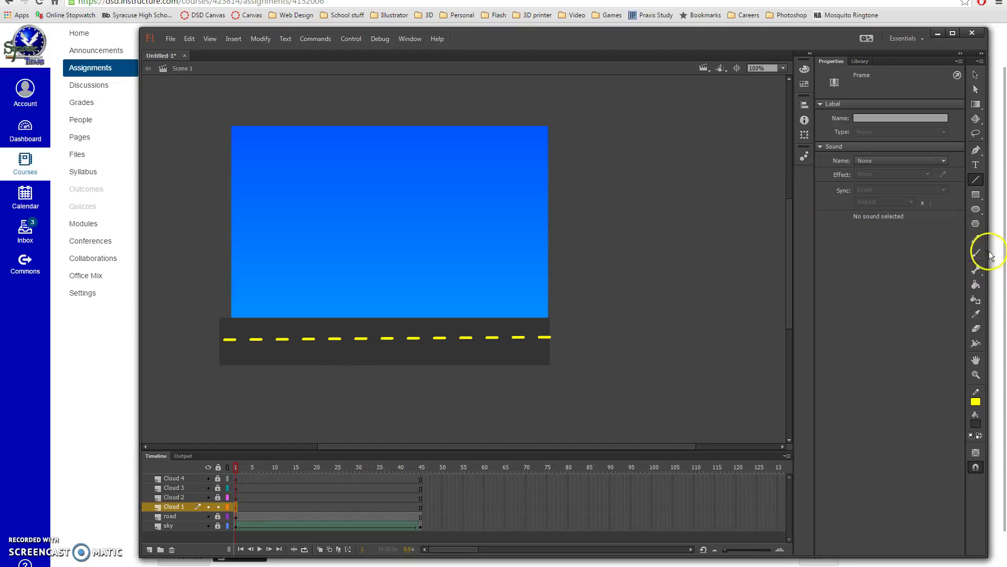
pyautogui.click(976, 209)
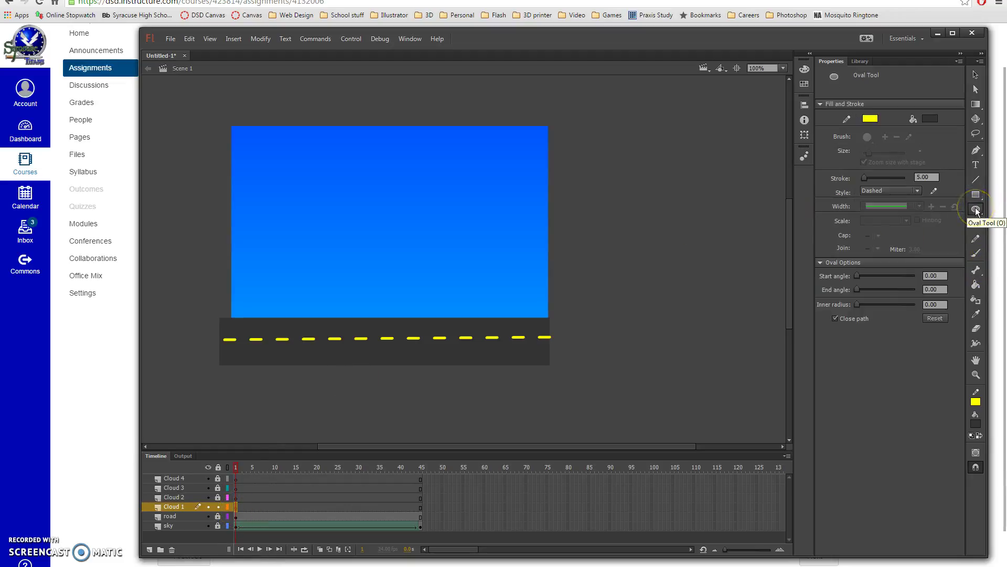
pyautogui.click(868, 119)
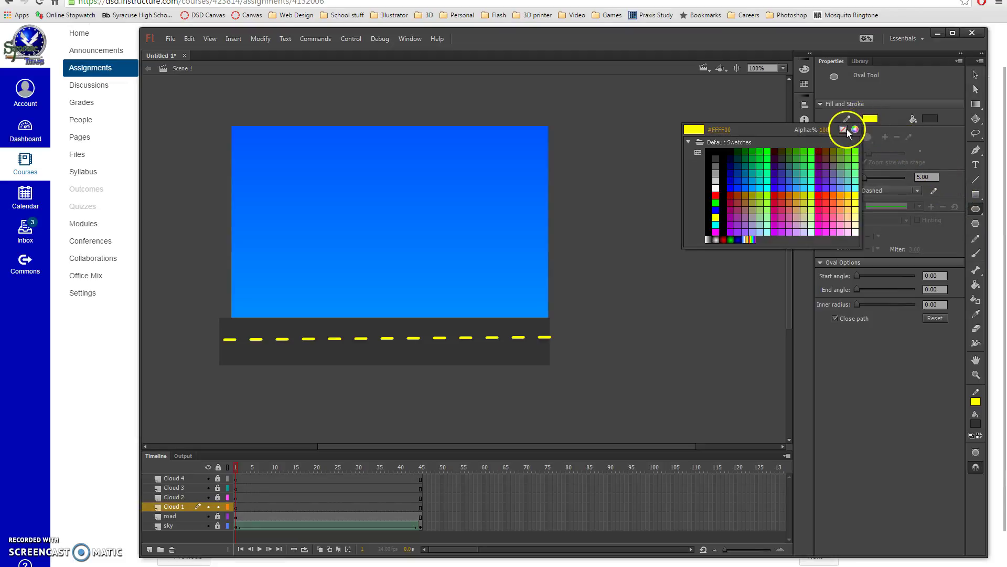
pyautogui.click(843, 129)
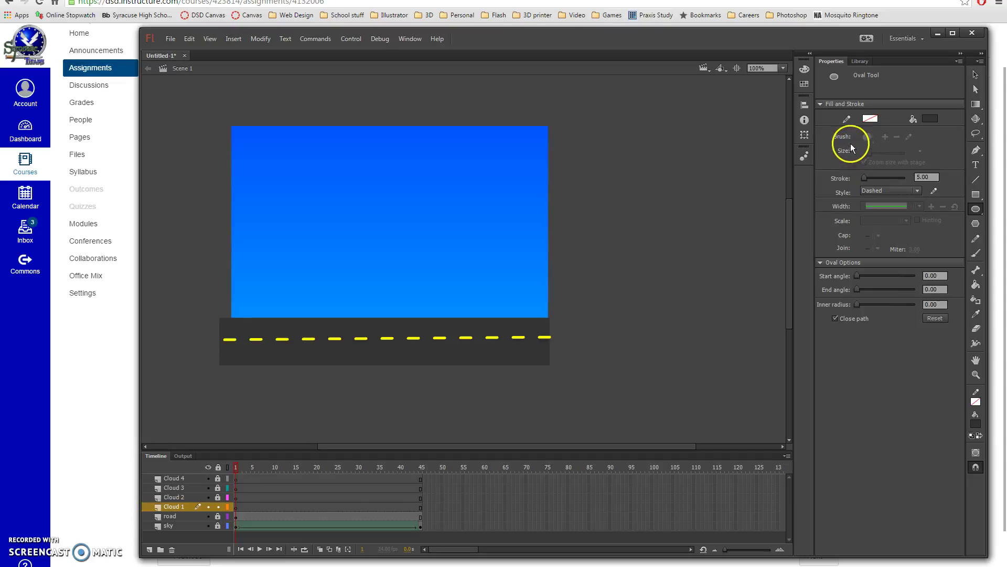
pyautogui.click(937, 120)
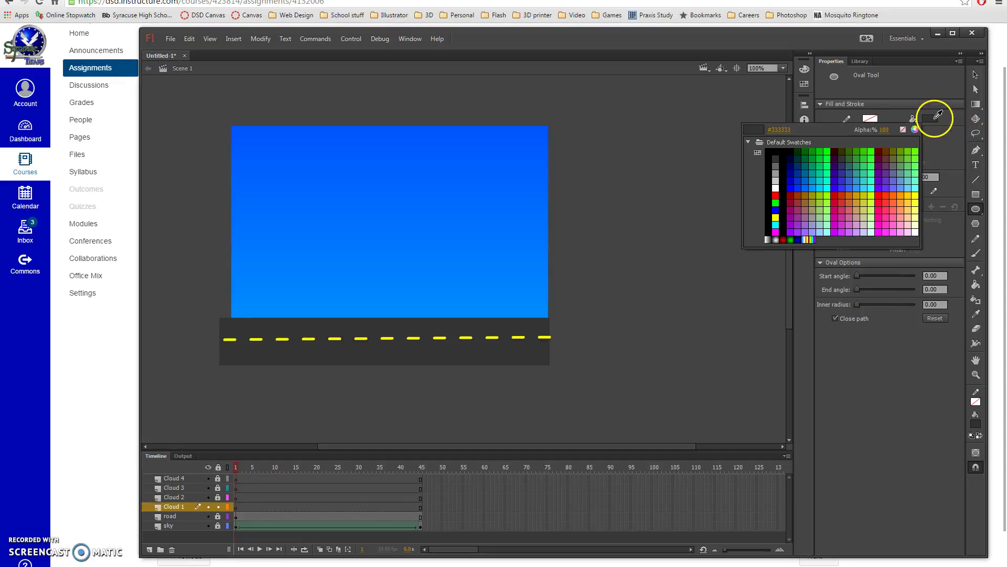
pyautogui.click(781, 184)
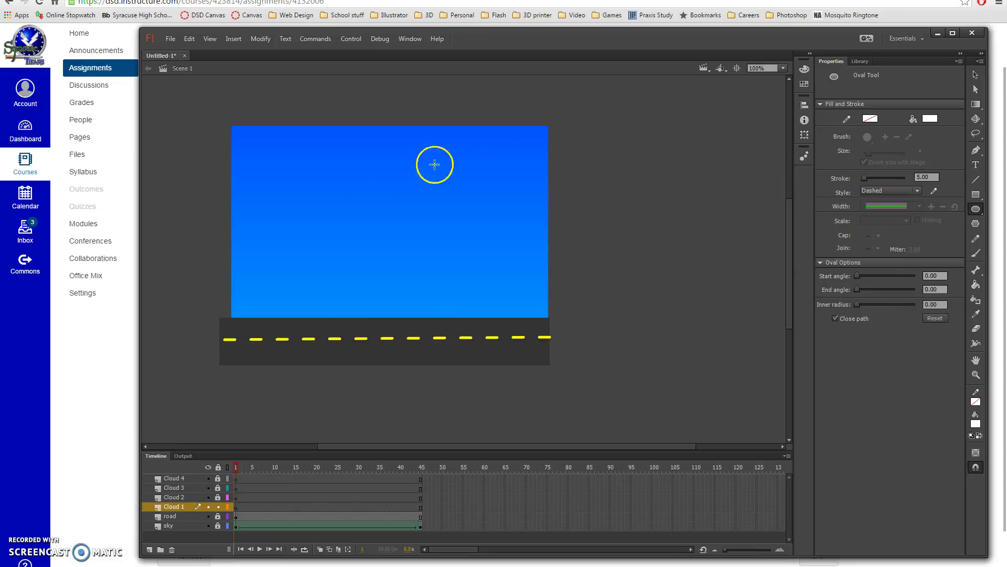
pyautogui.moveTo(248, 151)
pyautogui.mouseDown()
pyautogui.moveTo(292, 156)
pyautogui.moveTo(261, 139)
pyautogui.moveTo(377, 161)
pyautogui.mouseUp()
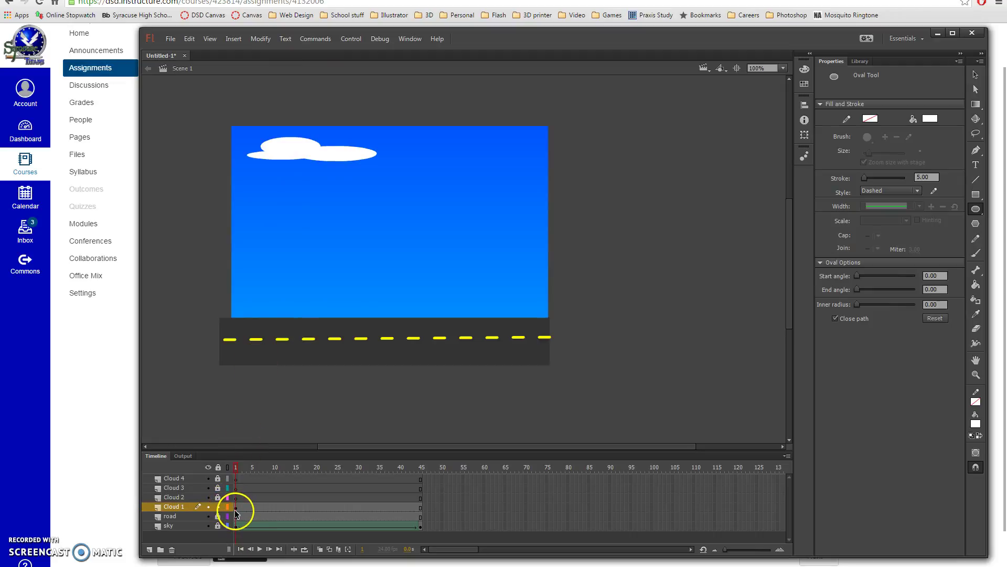
# - Insert a blank keyframe at frame 45 of the Cloud 1 layer
pyautogui.click(421, 507)
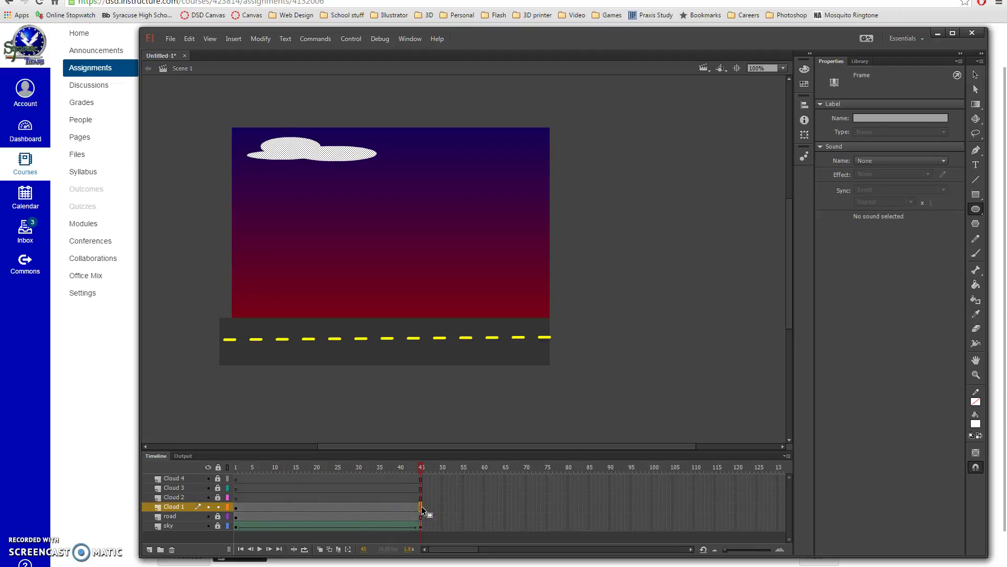
pyautogui.rightClick(421, 506)
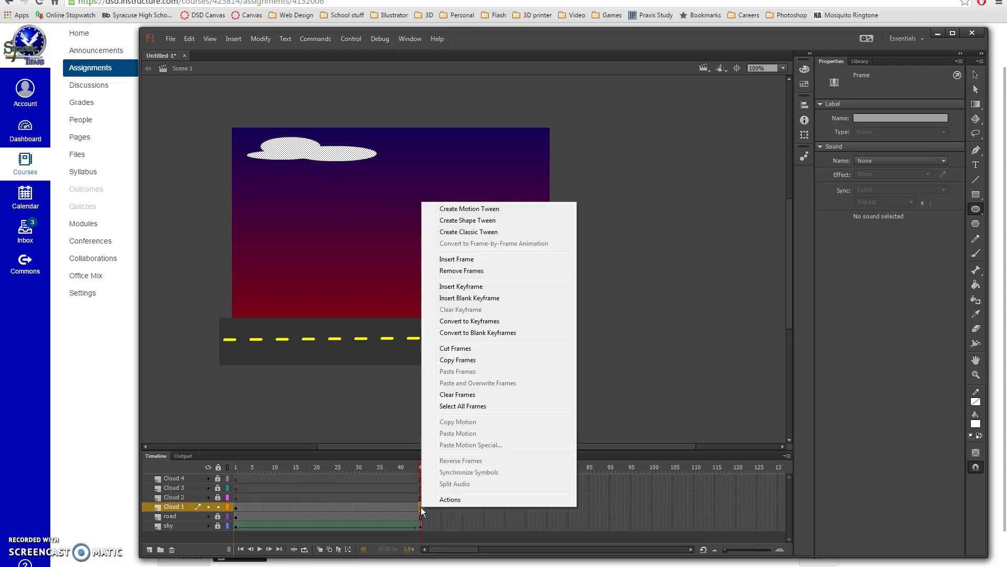
pyautogui.click(495, 298)
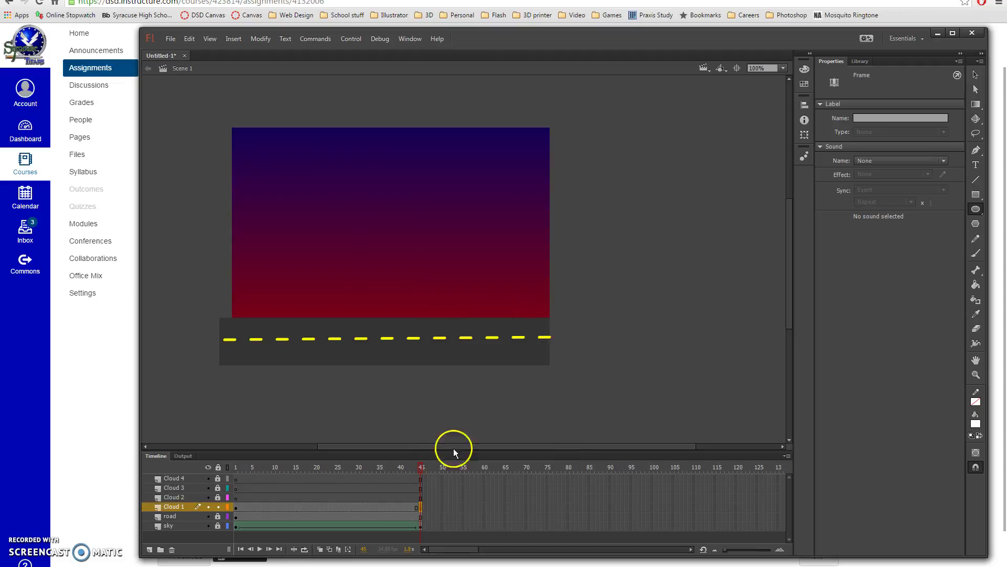
# - Draw a light pink cloud from overlapping ovals across the stage's upper right edge in frame 45 of Cloud 1
pyautogui.click(975, 208)
pyautogui.click(917, 209)
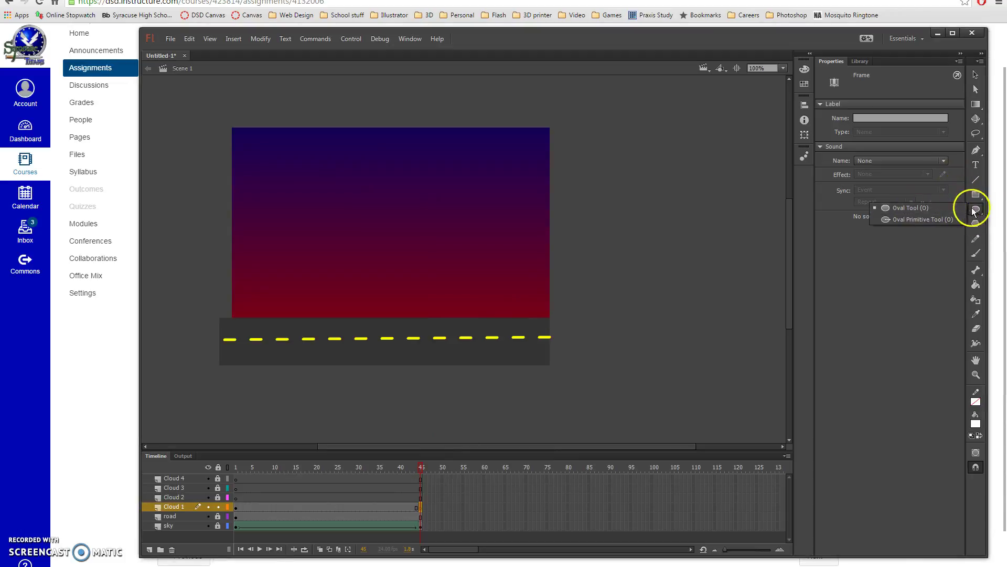
pyautogui.click(805, 84)
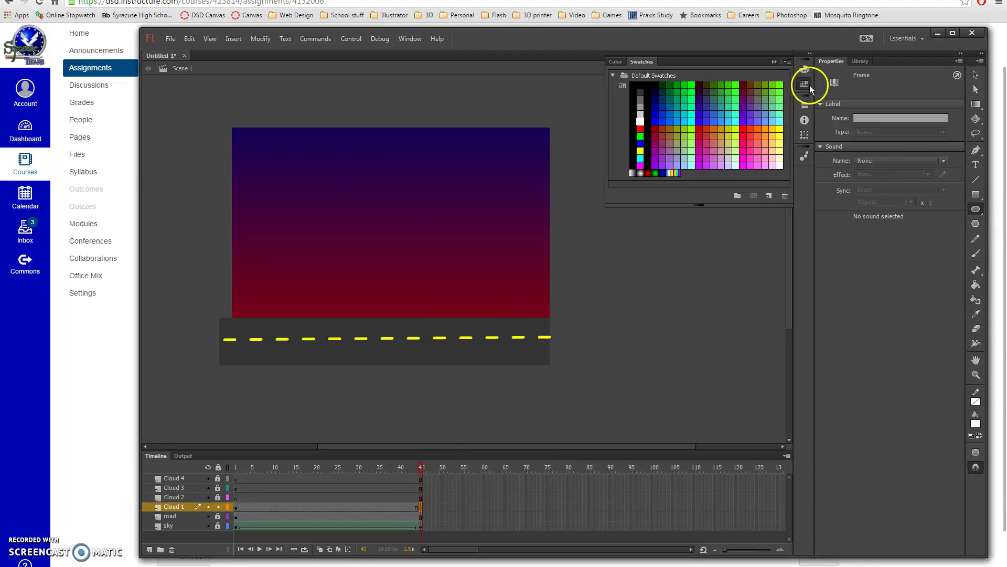
pyautogui.click(773, 165)
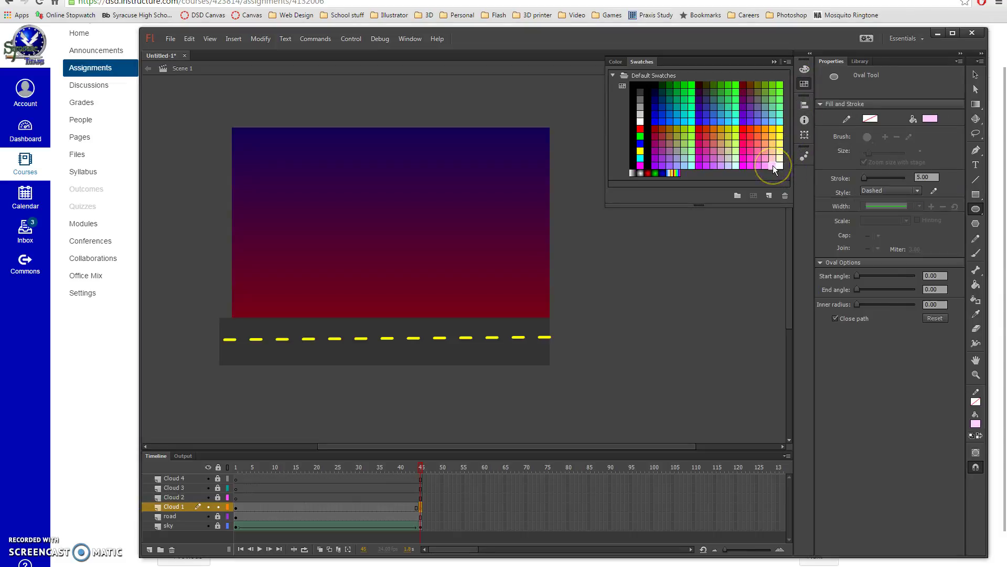
pyautogui.click(774, 62)
pyautogui.moveTo(527, 138); pyautogui.dragTo(607, 152)
pyautogui.moveTo(550, 138); pyautogui.dragTo(631, 164)
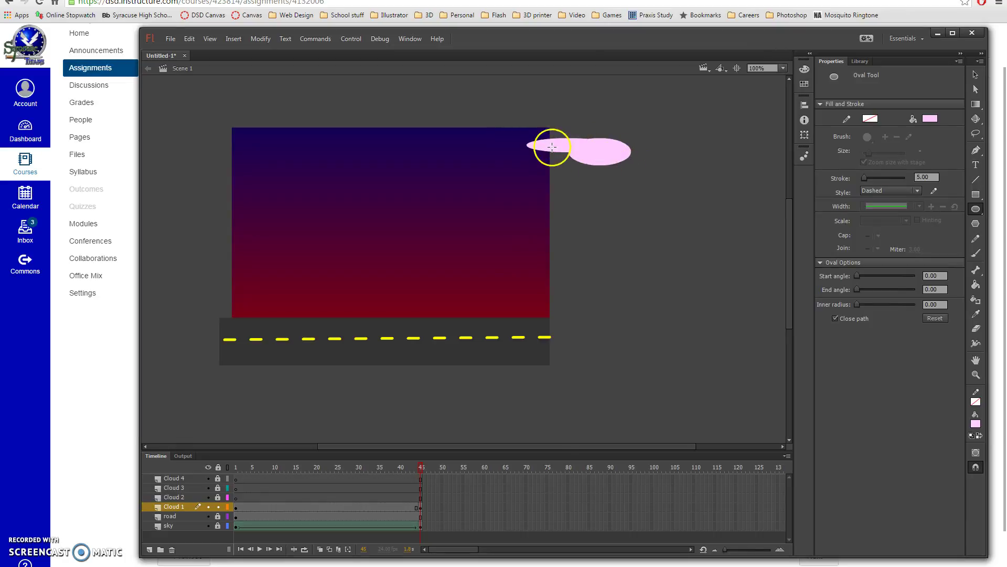
pyautogui.moveTo(574, 139); pyautogui.dragTo(661, 149)
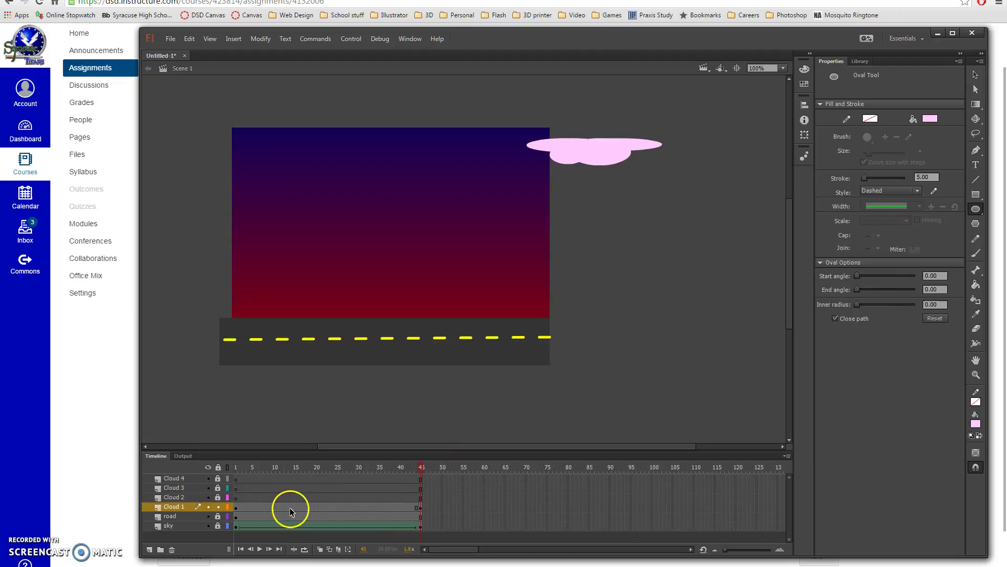
# - Create a shape tween between the two Cloud 1 keyframes and play the animation
pyautogui.rightClick(321, 508)
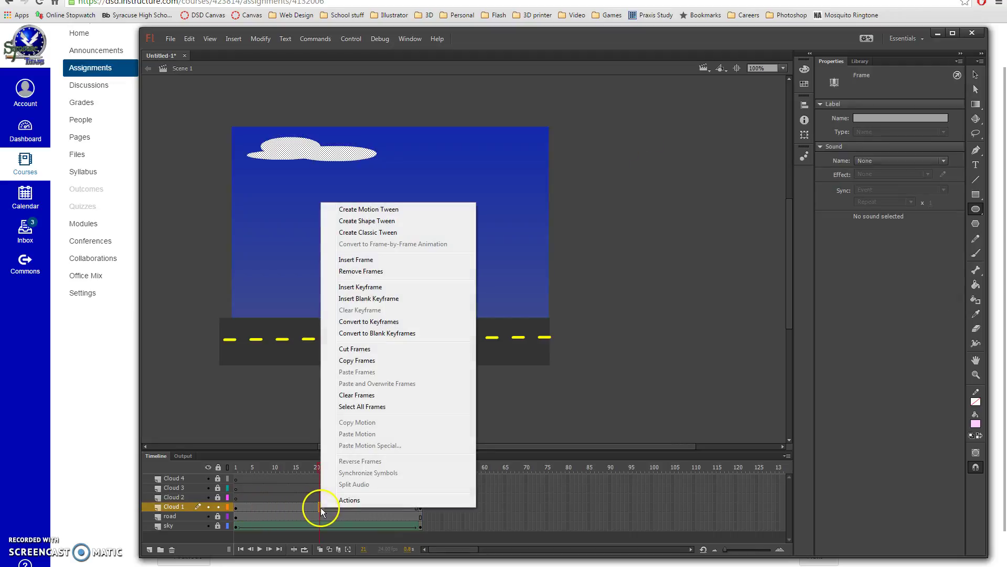
pyautogui.click(378, 220)
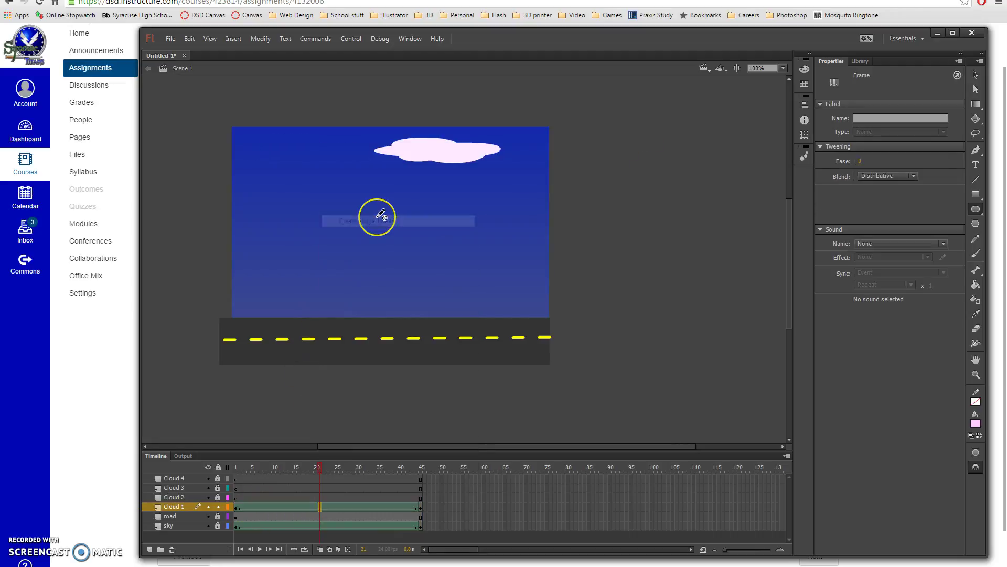
pyautogui.press('Return')
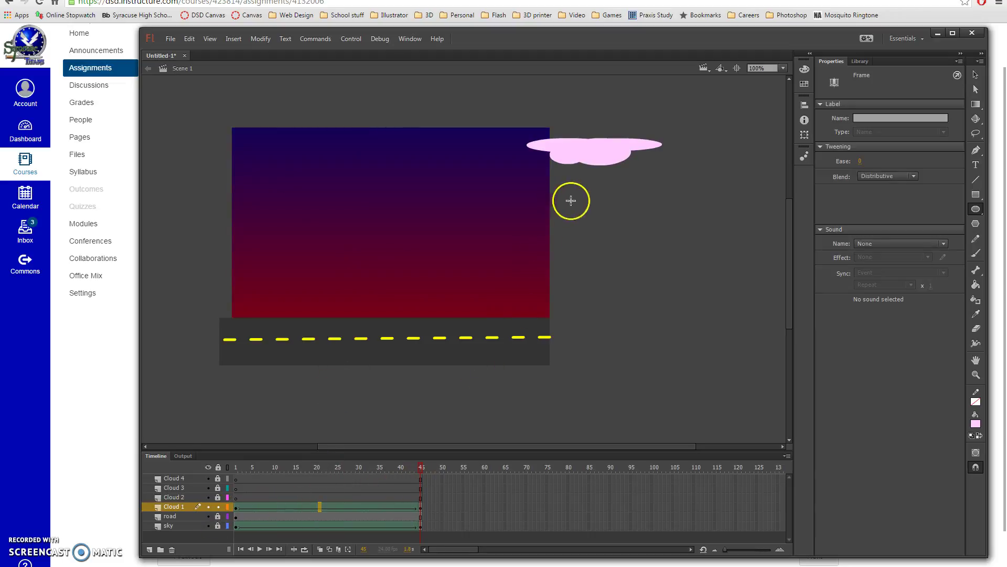
# - Lock Cloud 1, unlock Cloud 2 and draw a white cloud from overlapping ovals just left of the stage in frame 1
pyautogui.click(218, 506)
pyautogui.click(237, 497)
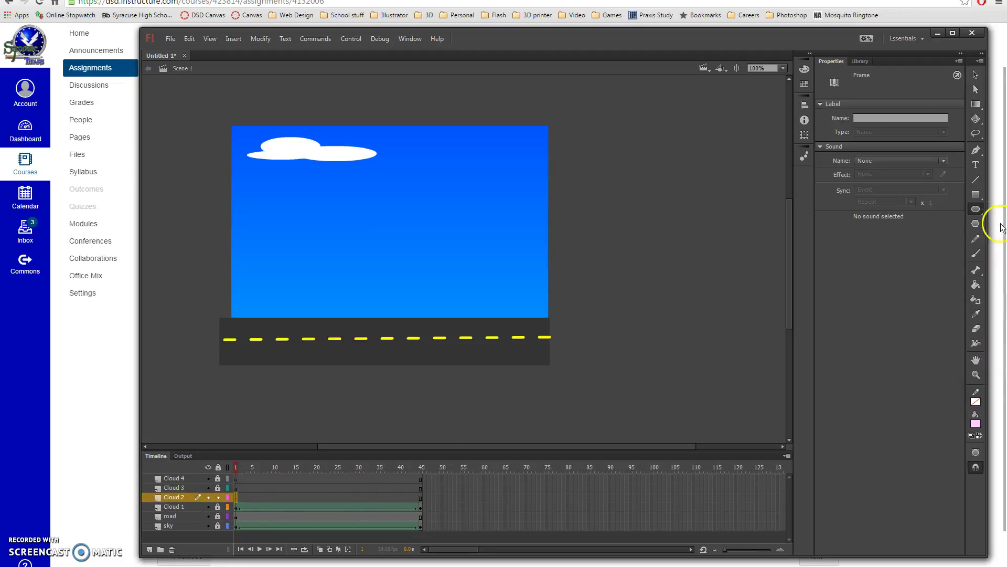
pyautogui.click(976, 209)
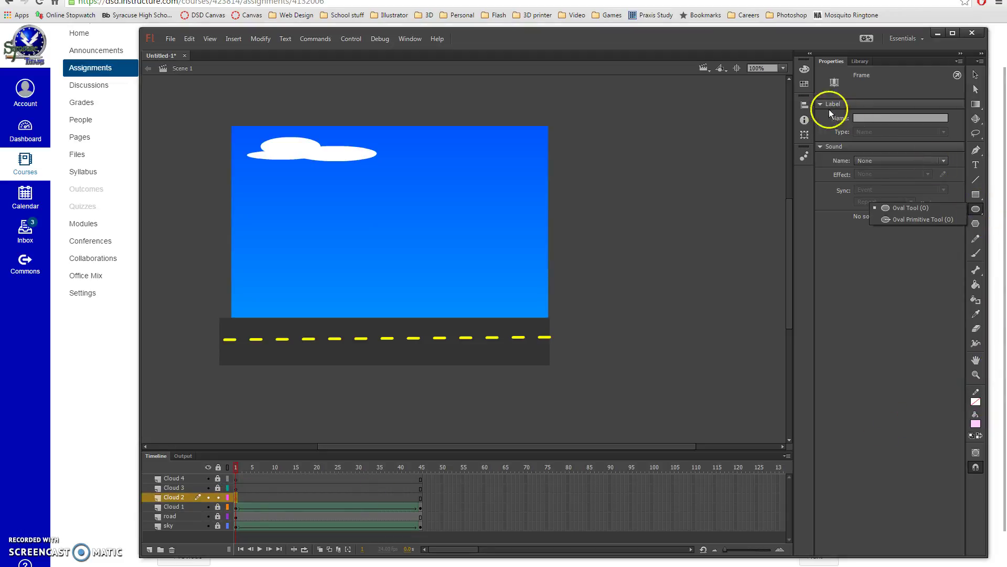
pyautogui.click(804, 84)
pyautogui.click(640, 121)
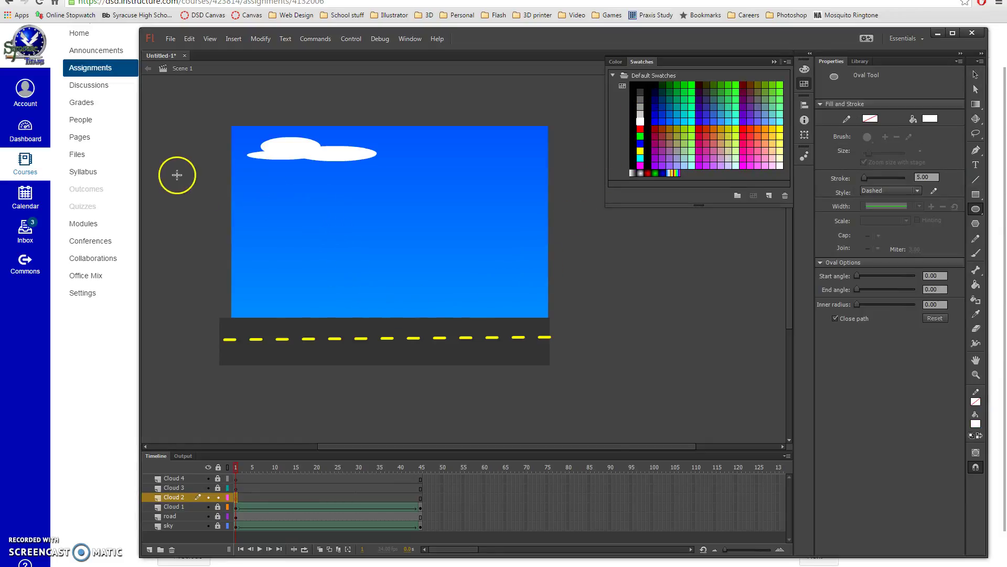
pyautogui.moveTo(161, 176)
pyautogui.mouseDown()
pyautogui.moveTo(219, 186)
pyautogui.moveTo(231, 201)
pyautogui.moveTo(225, 184)
pyautogui.moveTo(176, 180)
pyautogui.moveTo(158, 191)
pyautogui.moveTo(218, 210)
pyautogui.mouseUp()
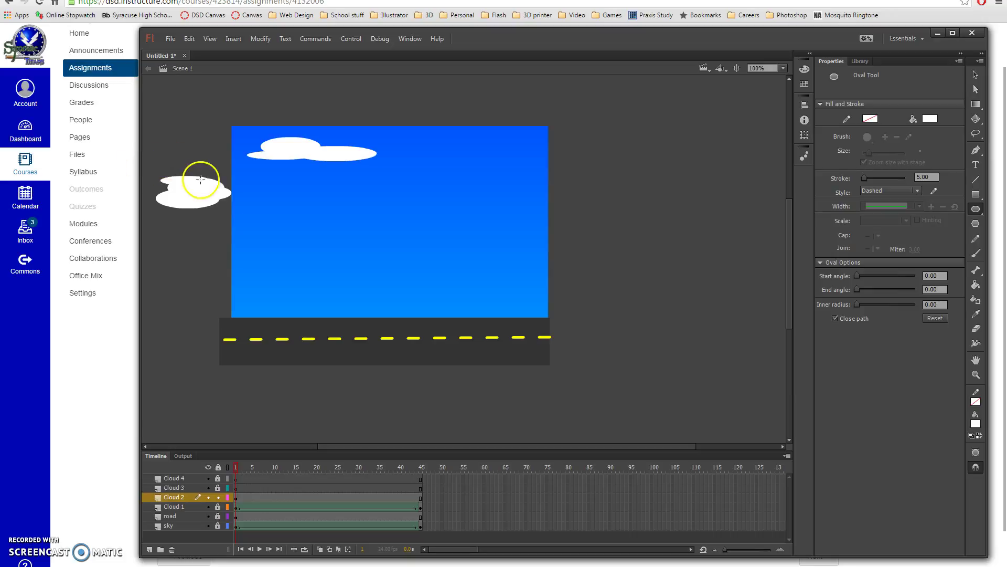
pyautogui.moveTo(181, 161); pyautogui.dragTo(230, 190)
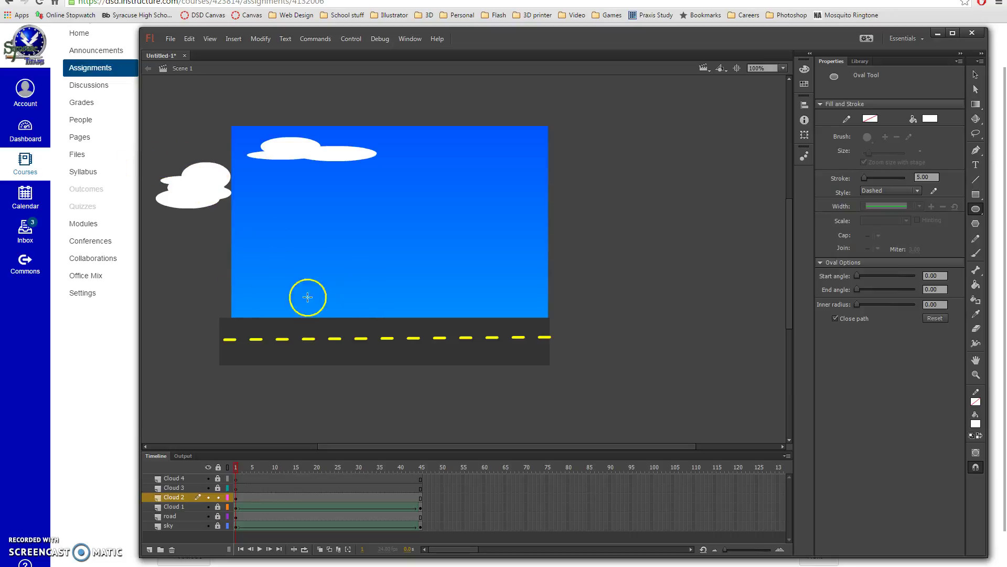
# - Insert a blank keyframe at frame 45 of the Cloud 2 layer
pyautogui.click(421, 498)
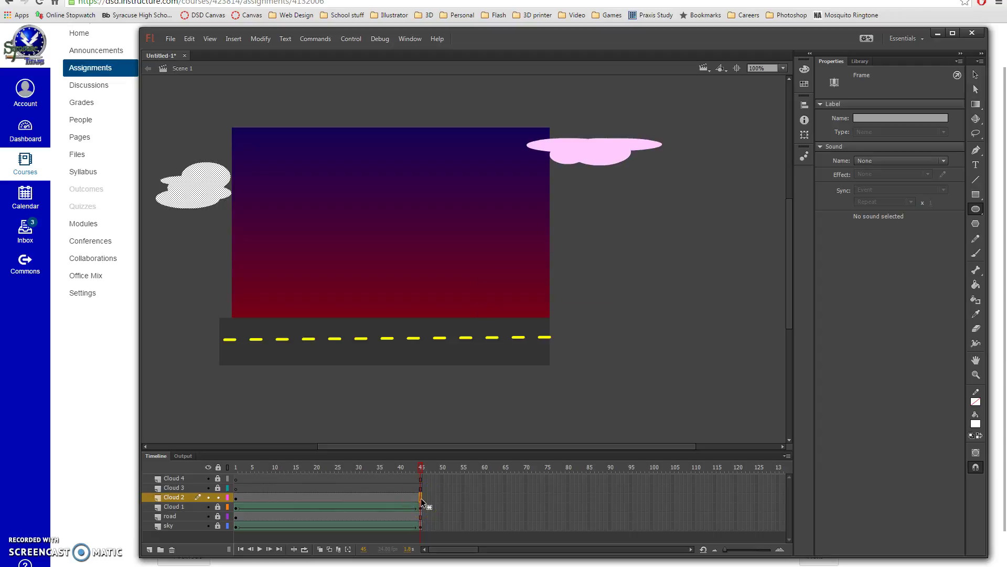
pyautogui.rightClick(421, 499)
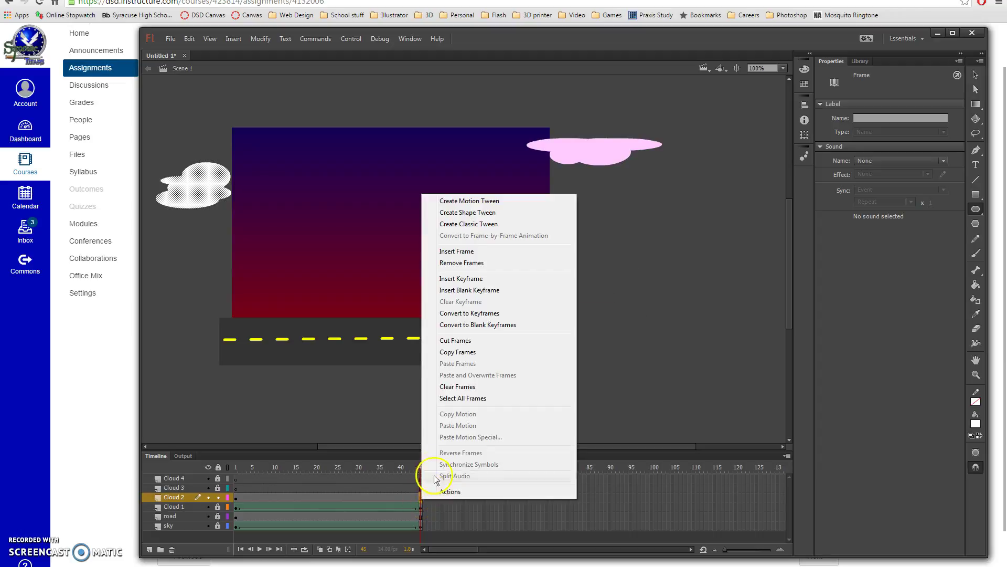
pyautogui.click(469, 290)
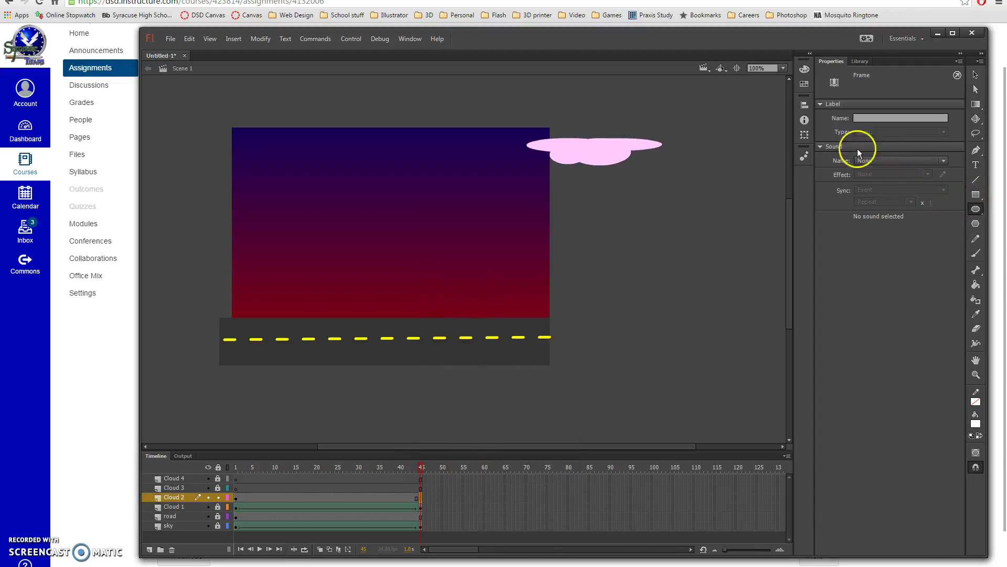
# - Draw a light pink cloud from overlapping ovals just right of the stage and create a shape tween on Cloud 2
pyautogui.click(804, 84)
pyautogui.click(773, 166)
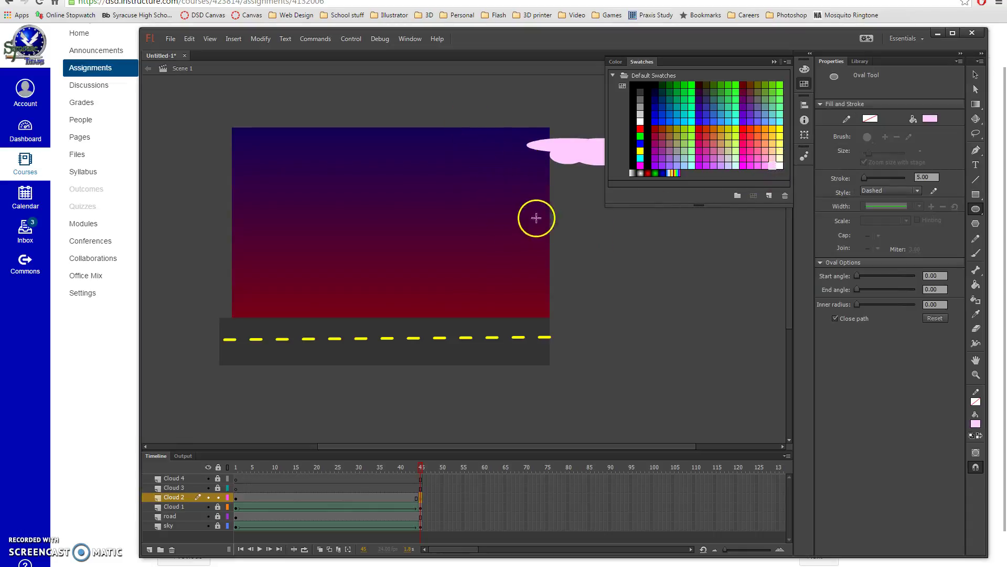
pyautogui.moveTo(549, 229)
pyautogui.mouseDown()
pyautogui.moveTo(591, 246)
pyautogui.moveTo(612, 240)
pyautogui.moveTo(608, 231)
pyautogui.moveTo(635, 235)
pyautogui.moveTo(641, 226)
pyautogui.mouseUp()
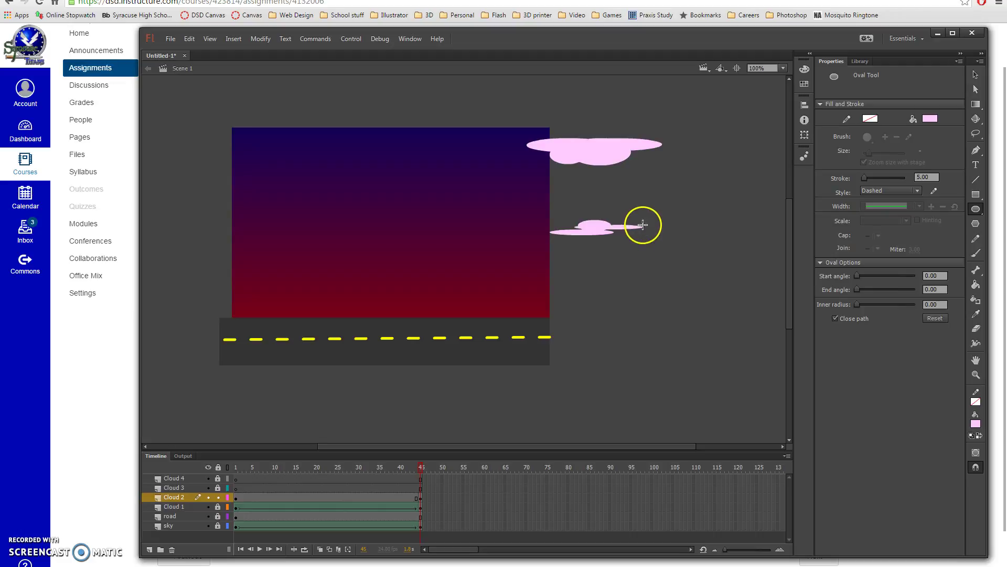
pyautogui.moveTo(598, 226); pyautogui.dragTo(641, 239)
pyautogui.rightClick(356, 497)
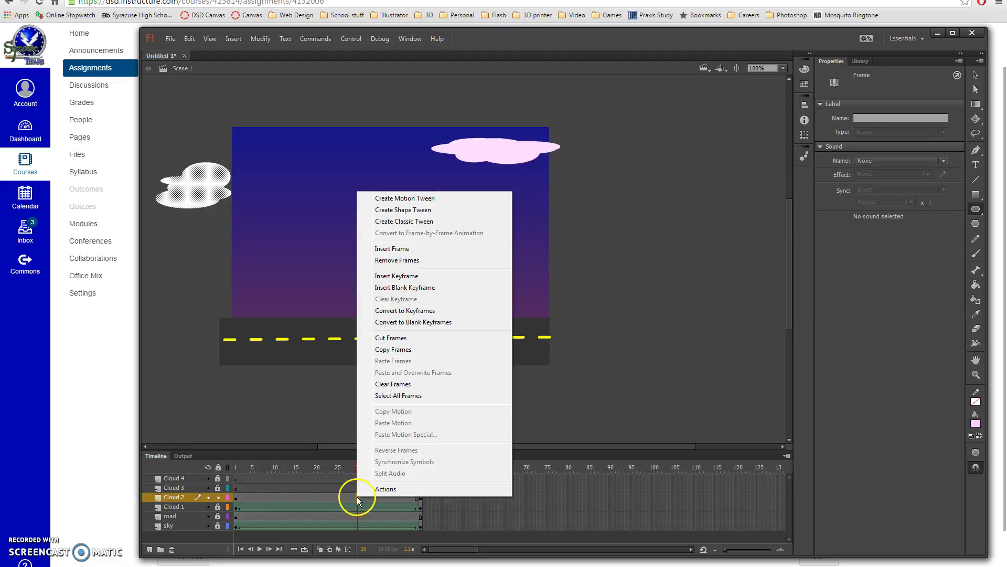
pyautogui.click(407, 211)
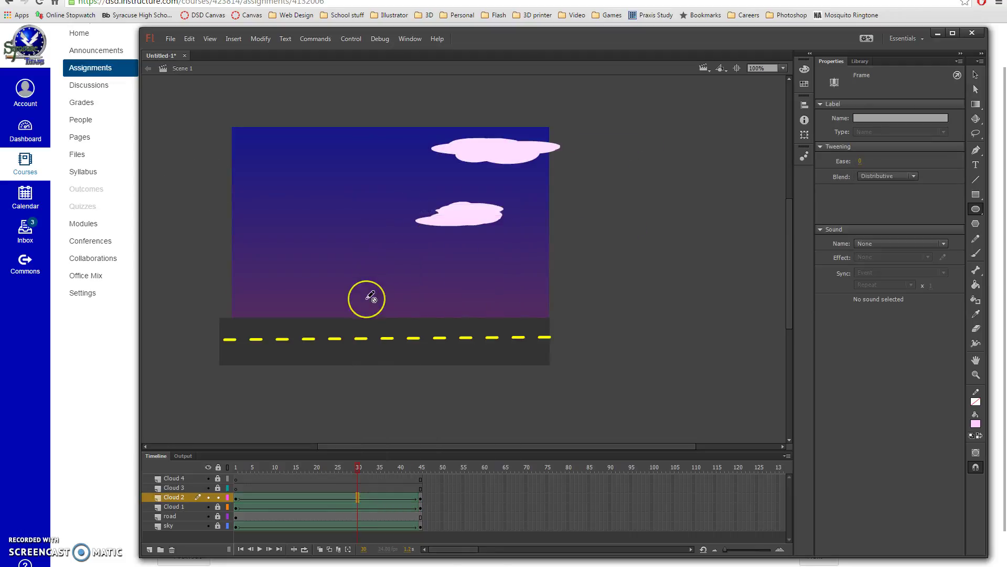
# - Play the animation to check the Cloud 2 tween, lock Cloud 2 and unlock Cloud 3
pyautogui.press('Return')
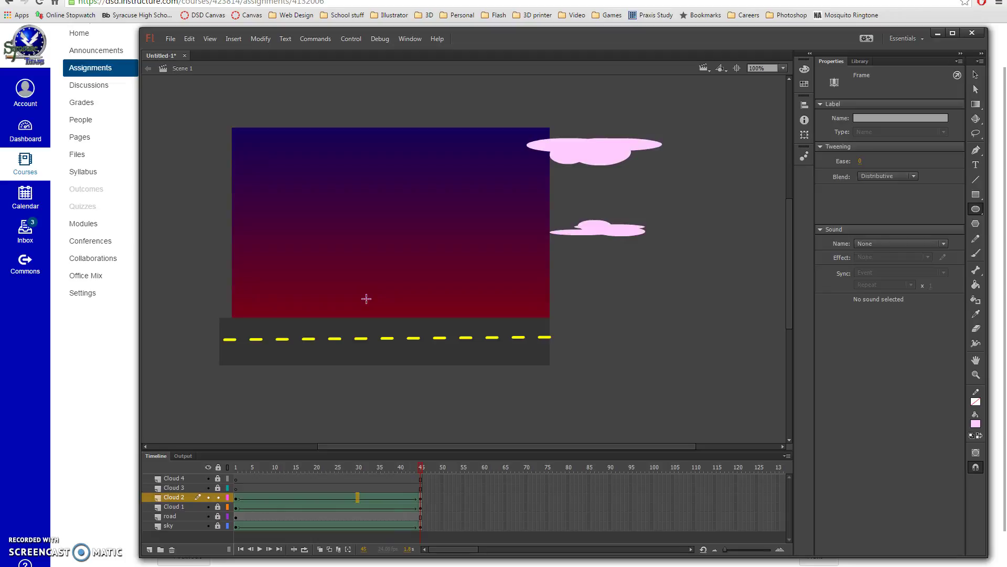
pyautogui.press('Return')
pyautogui.click(217, 498)
pyautogui.click(218, 488)
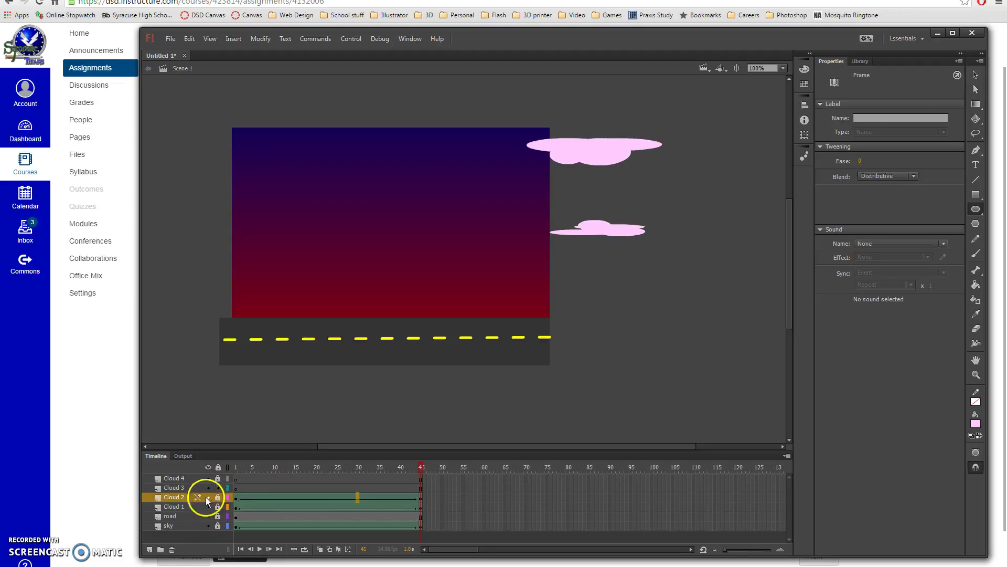
# - Draw a small white cloud from overlapping ovals near the middle of the stage in frame 1 of Cloud 3
pyautogui.click(237, 488)
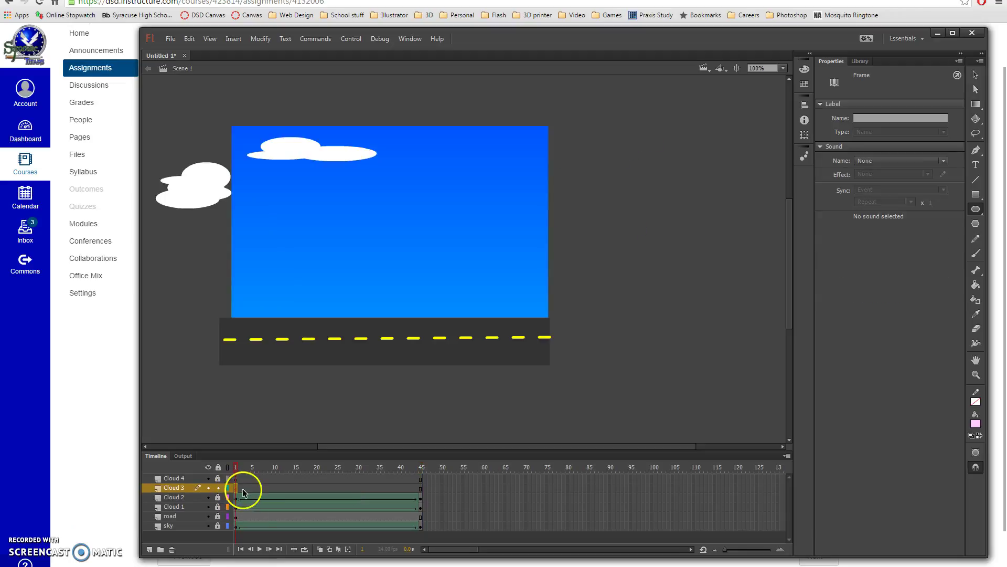
pyautogui.click(977, 210)
pyautogui.click(805, 84)
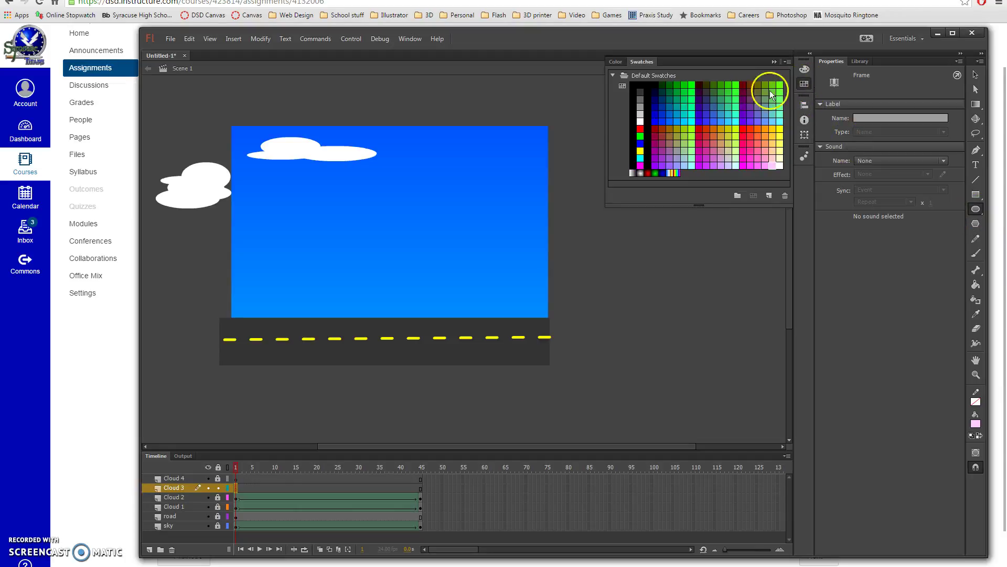
pyautogui.click(639, 121)
pyautogui.moveTo(311, 219); pyautogui.dragTo(394, 225)
pyautogui.moveTo(333, 208); pyautogui.dragTo(418, 228)
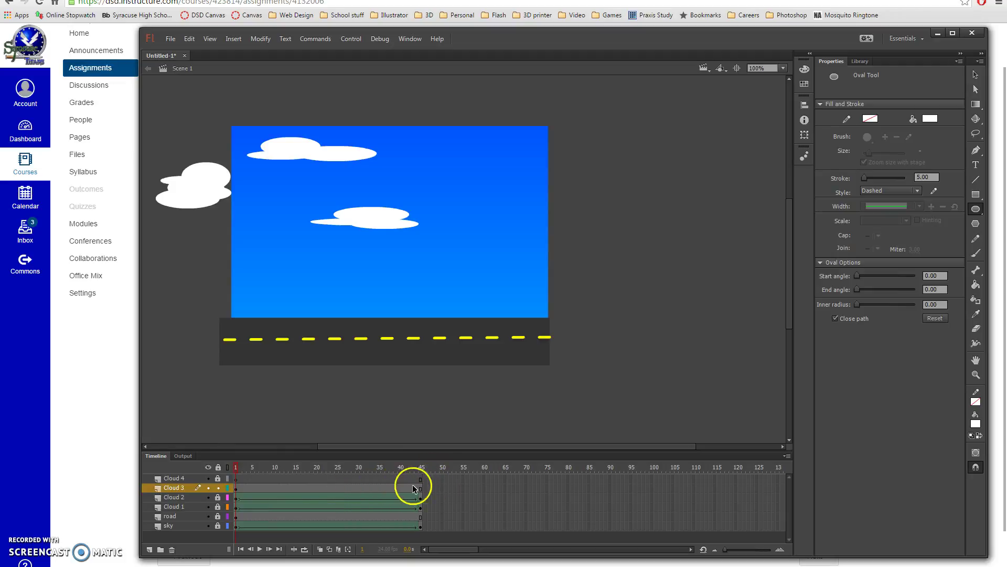
# - Create a motion tween on the Cloud 3 layer, converting the drawn cloud to a symbol
pyautogui.rightClick(282, 487)
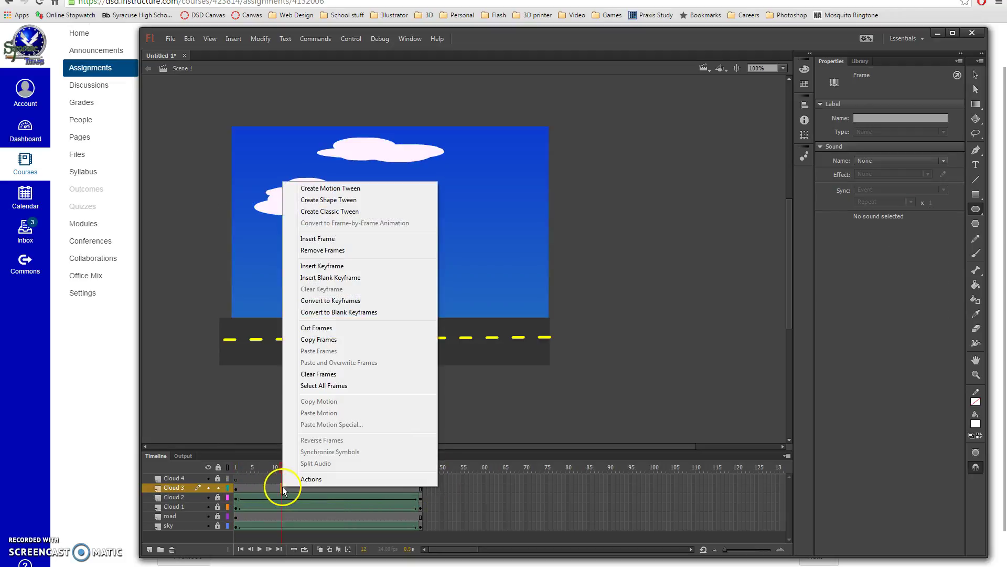
pyautogui.click(355, 192)
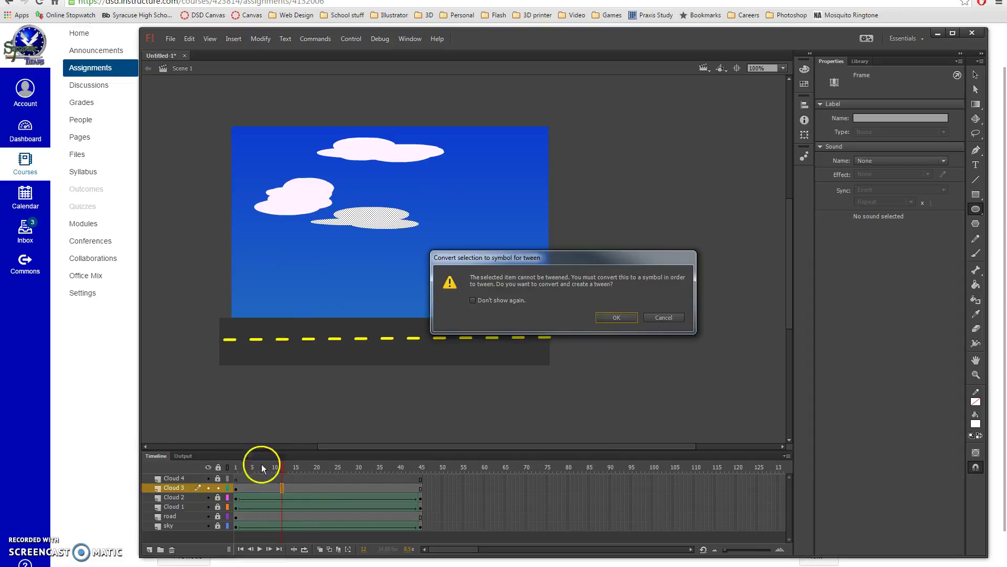
pyautogui.click(617, 317)
# - At frame 45, move the Cloud 3 cloud off the stage's upper right, to about X 676, Y -29
pyautogui.moveTo(278, 465); pyautogui.dragTo(432, 468)
pyautogui.click(421, 488)
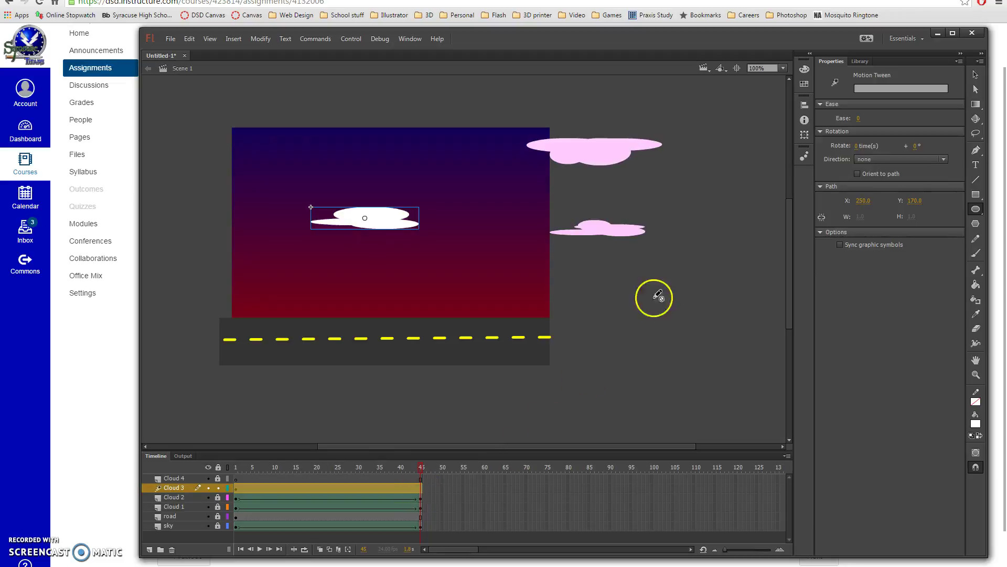
pyautogui.click(976, 76)
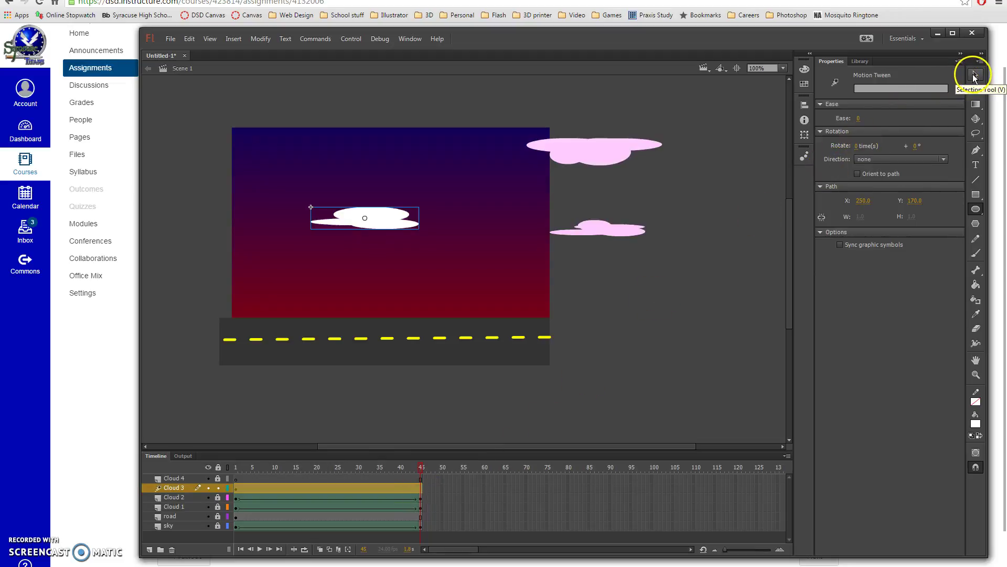
pyautogui.moveTo(391, 214); pyautogui.dragTo(673, 115)
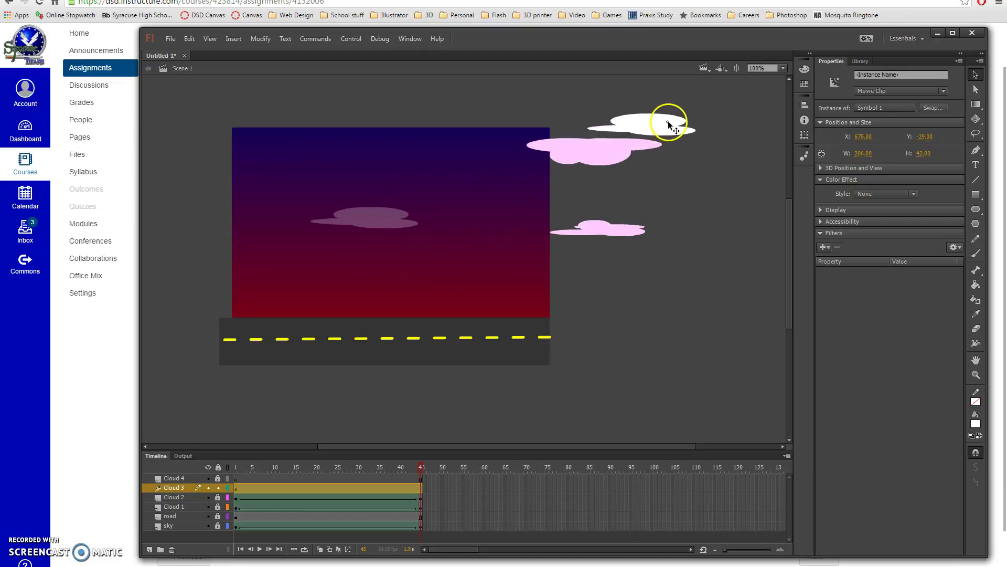
# - Bend the middle of the Cloud 3 motion path downward into a curve and play the animation
pyautogui.moveTo(501, 174); pyautogui.dragTo(502, 198)
pyautogui.click(592, 304)
pyautogui.press('Return')
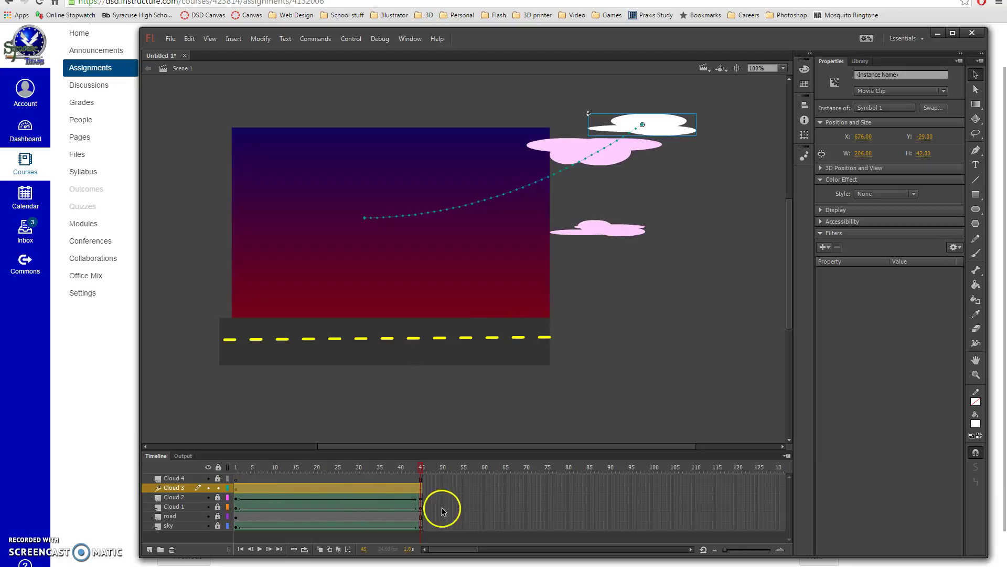
# - Lock Cloud 3, unlock Cloud 4 and draw a large white cloud from overlapping ovals in frame 1 near the stage's upper right
pyautogui.click(219, 488)
pyautogui.click(236, 479)
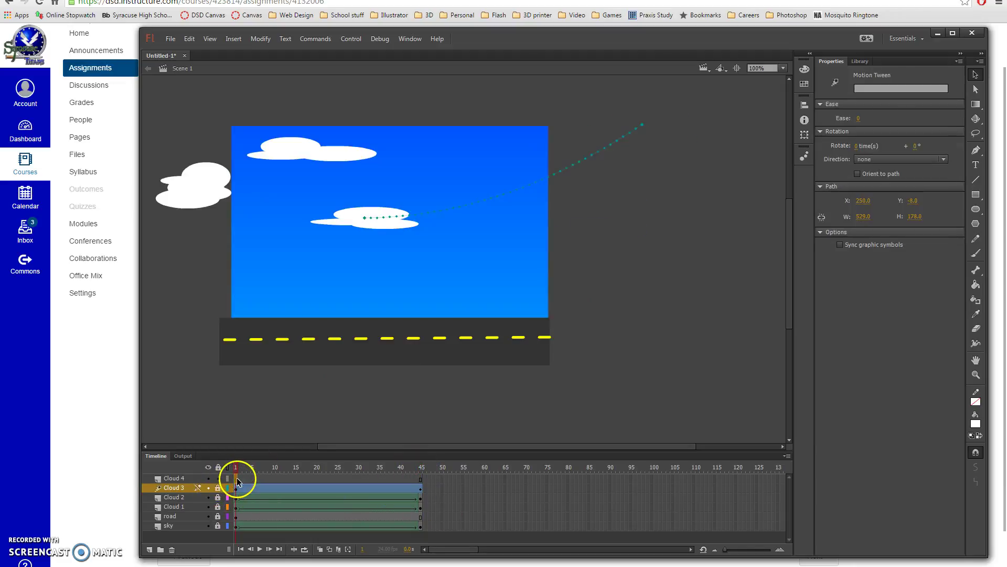
pyautogui.click(976, 208)
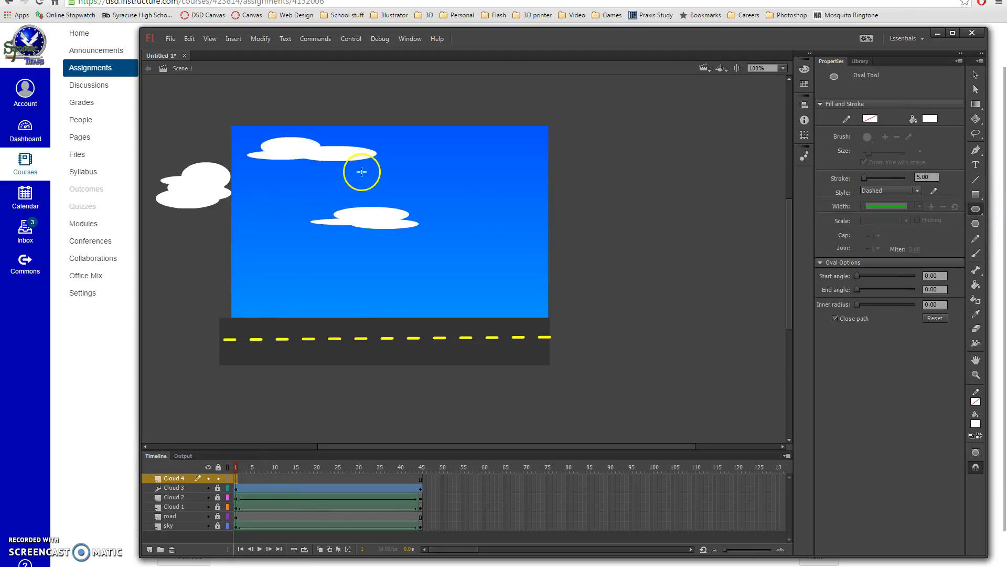
pyautogui.moveTo(400, 136)
pyautogui.mouseDown()
pyautogui.moveTo(442, 142)
pyautogui.moveTo(530, 184)
pyautogui.mouseUp()
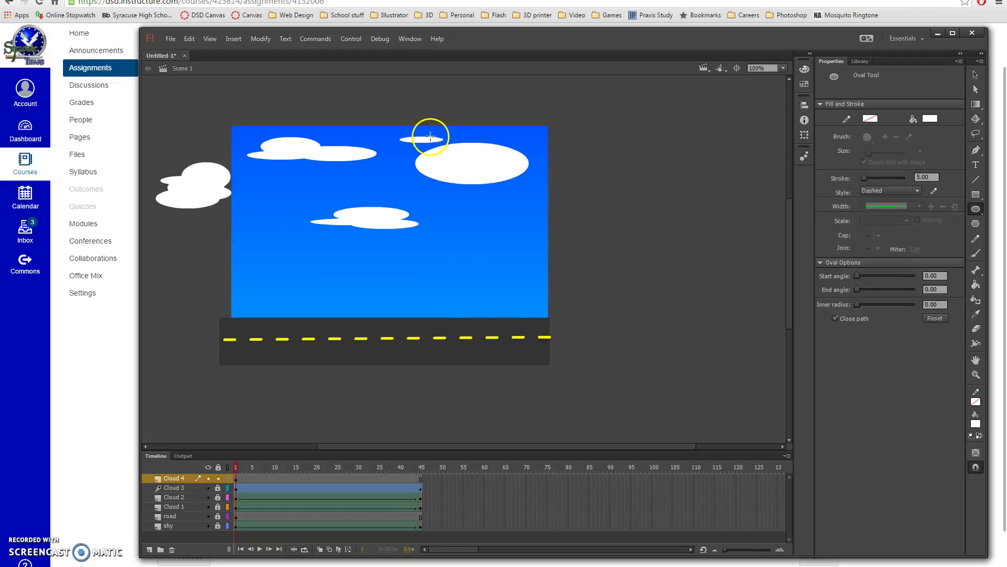
pyautogui.moveTo(427, 135); pyautogui.dragTo(528, 167)
pyautogui.moveTo(462, 157); pyautogui.dragTo(535, 189)
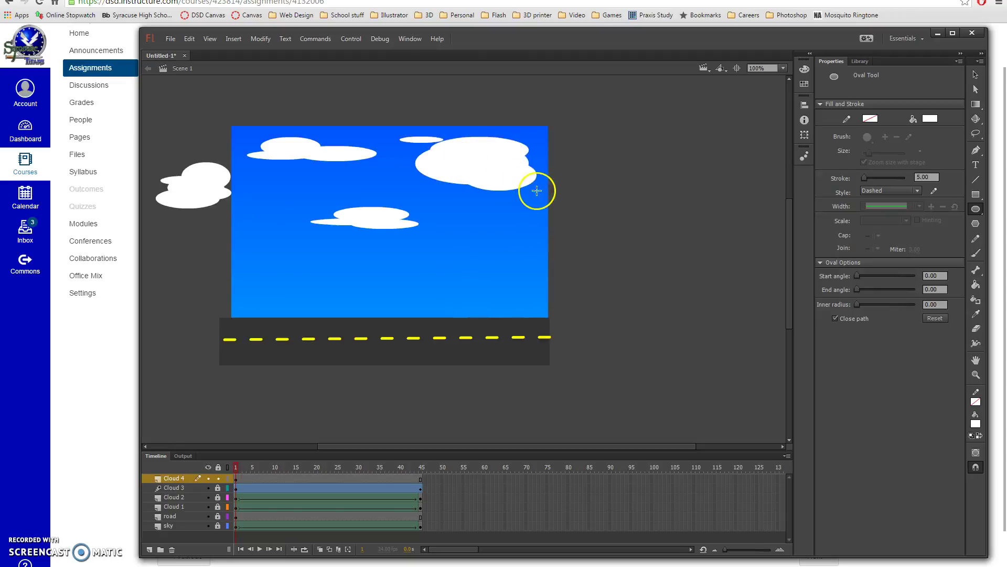
pyautogui.moveTo(413, 177); pyautogui.dragTo(383, 186)
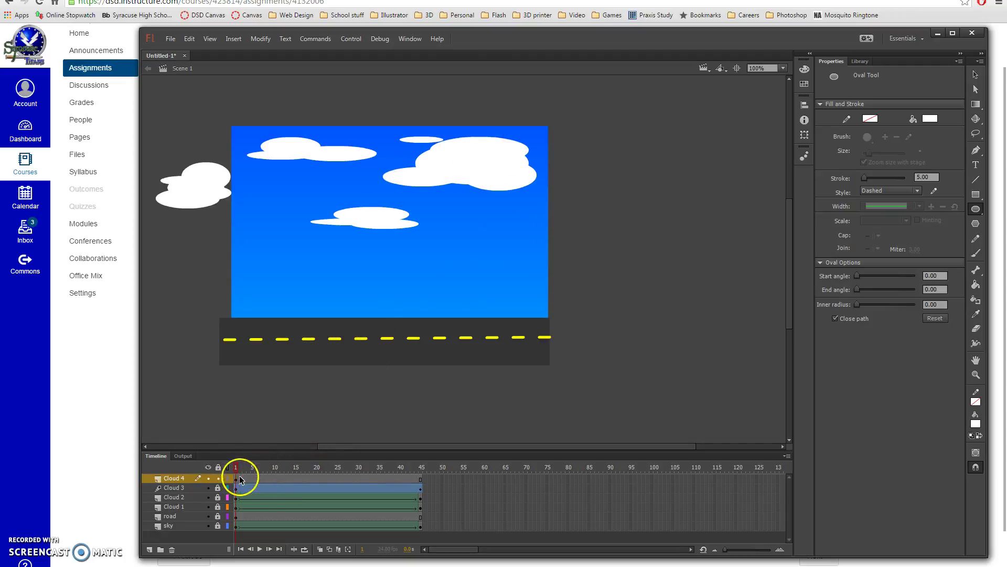
# - Create a motion tween on the Cloud 4 layer, converting its cloud to a symbol
pyautogui.rightClick(257, 483)
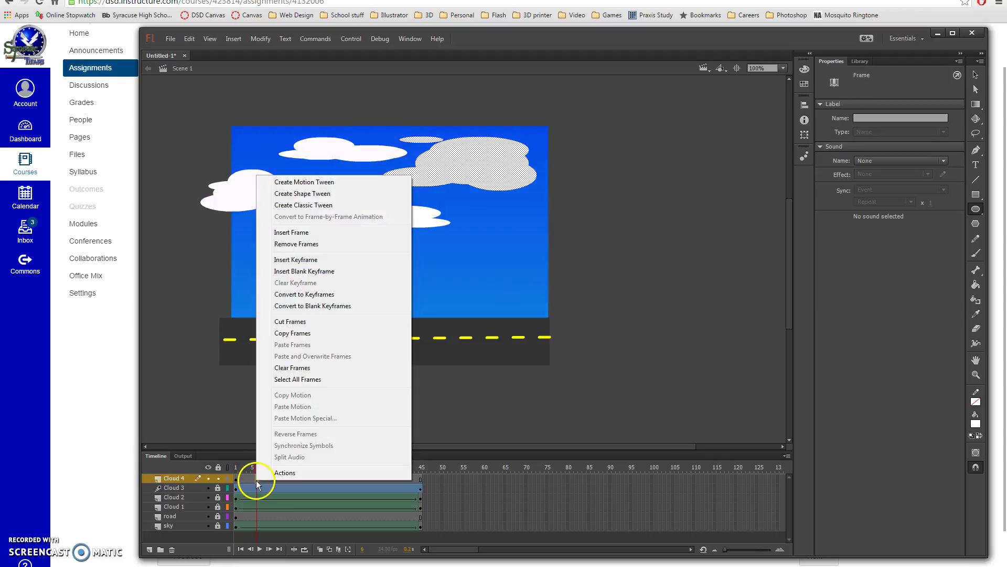
pyautogui.click(317, 184)
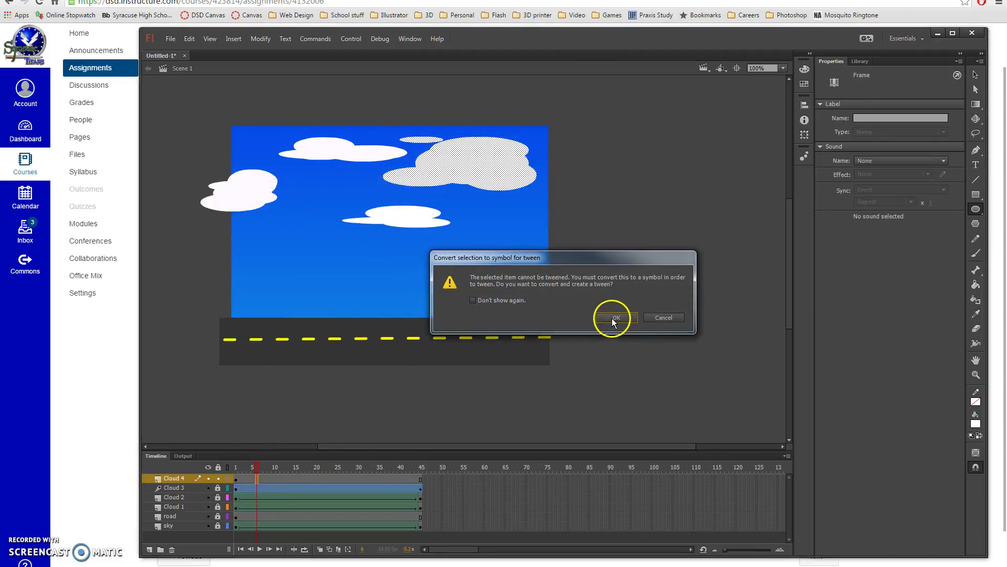
pyautogui.click(616, 318)
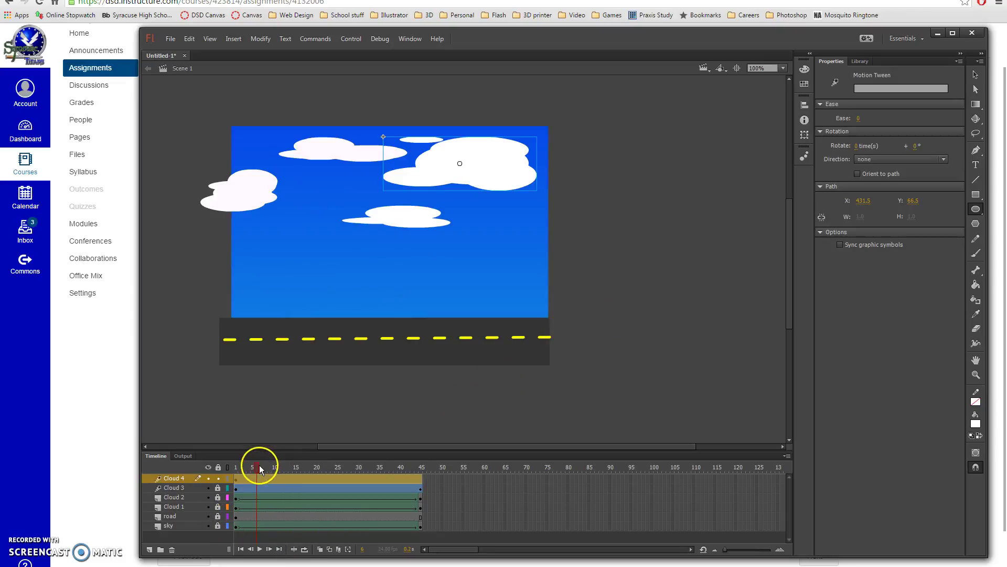
# - At frame 45, move the Cloud 4 cloud just right of the stage to about X 603, Y 219, and play the animation
pyautogui.moveTo(256, 465); pyautogui.dragTo(432, 476)
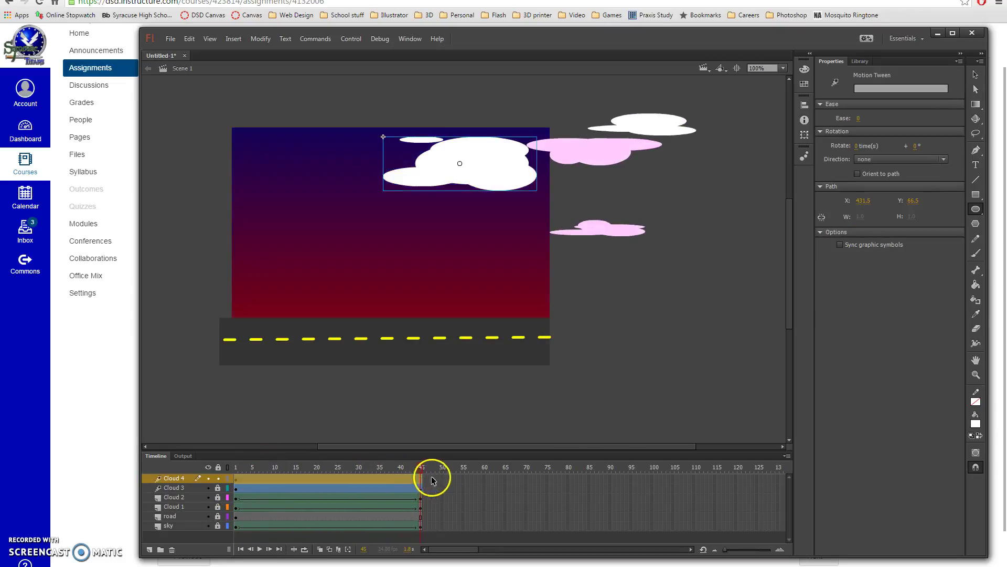
pyautogui.click(976, 75)
pyautogui.moveTo(480, 174); pyautogui.dragTo(666, 265)
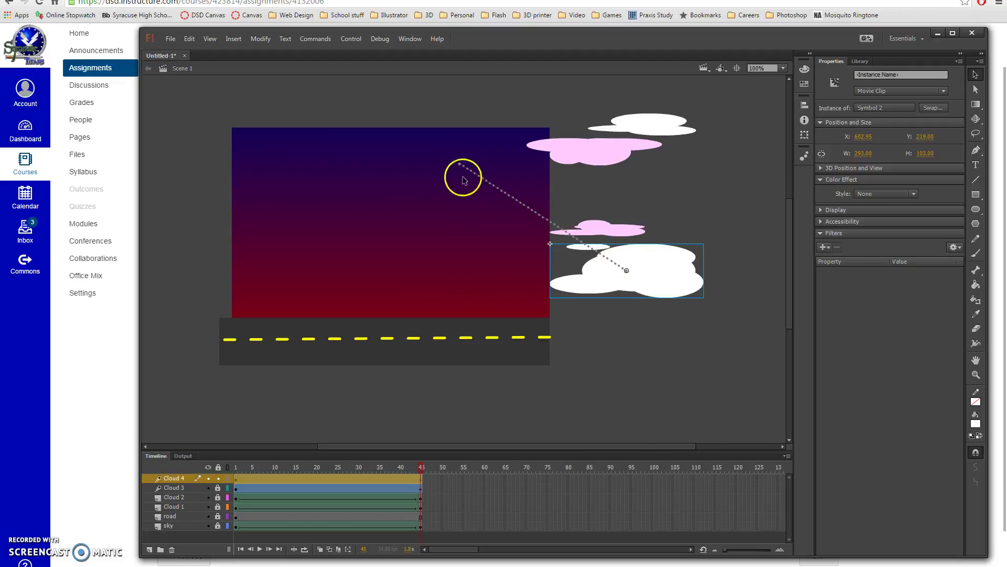
pyautogui.click(712, 302)
pyautogui.press('Return')
# - Lock Cloud 4 and add a new layer named barrel above it
pyautogui.click(218, 479)
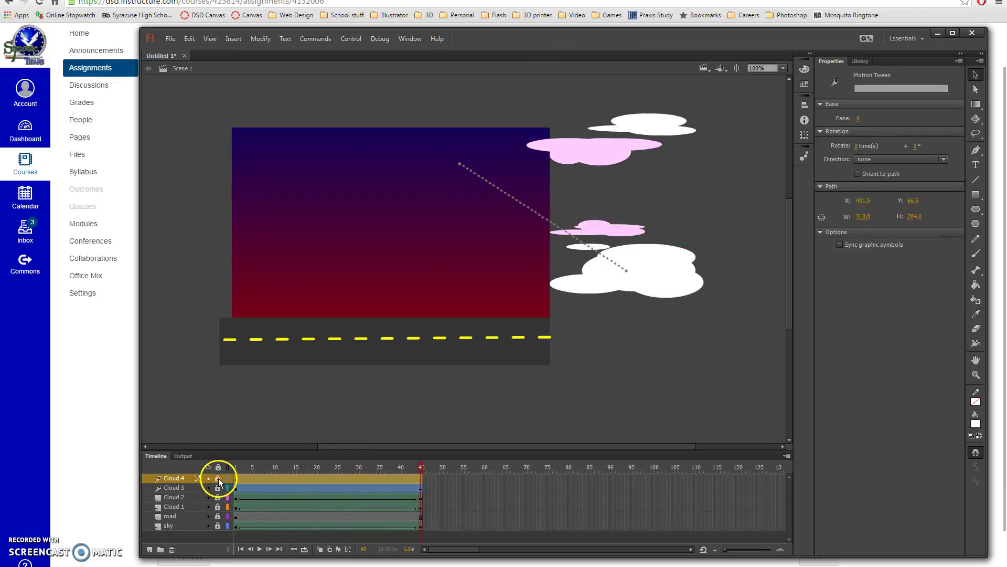
pyautogui.click(150, 549)
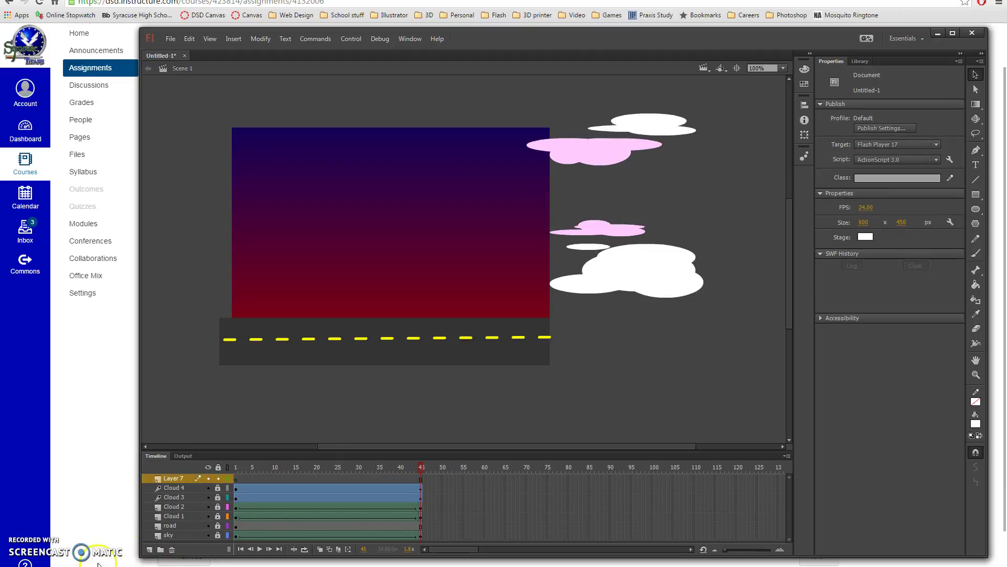
pyautogui.doubleClick(171, 478)
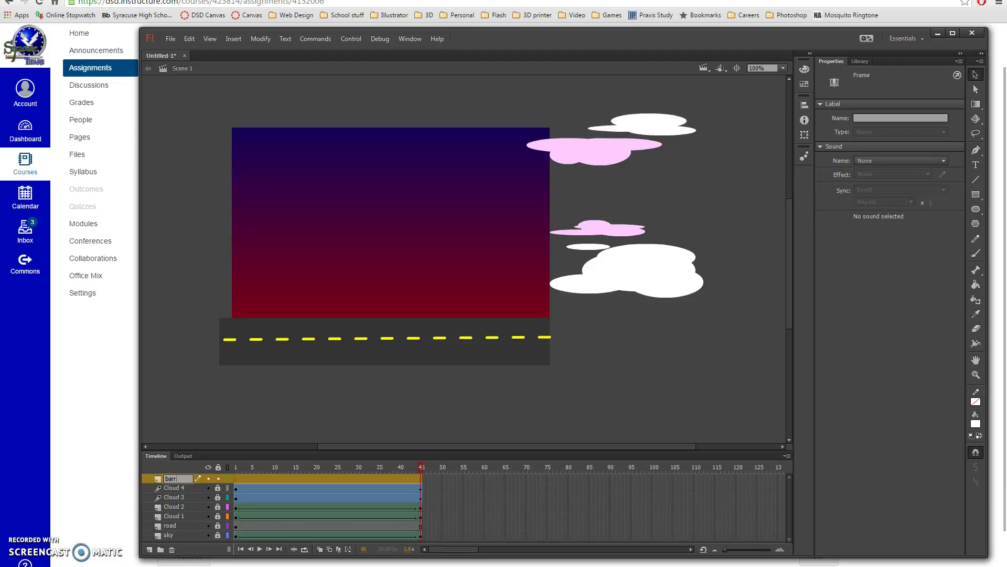
pyautogui.click(171, 478)
# - In frame 1 of barrel, draw an upright rectangle overlapping the road near the stage's right edge, with #993300 fill and a solid black 3.00 stroke
pyautogui.click(235, 481)
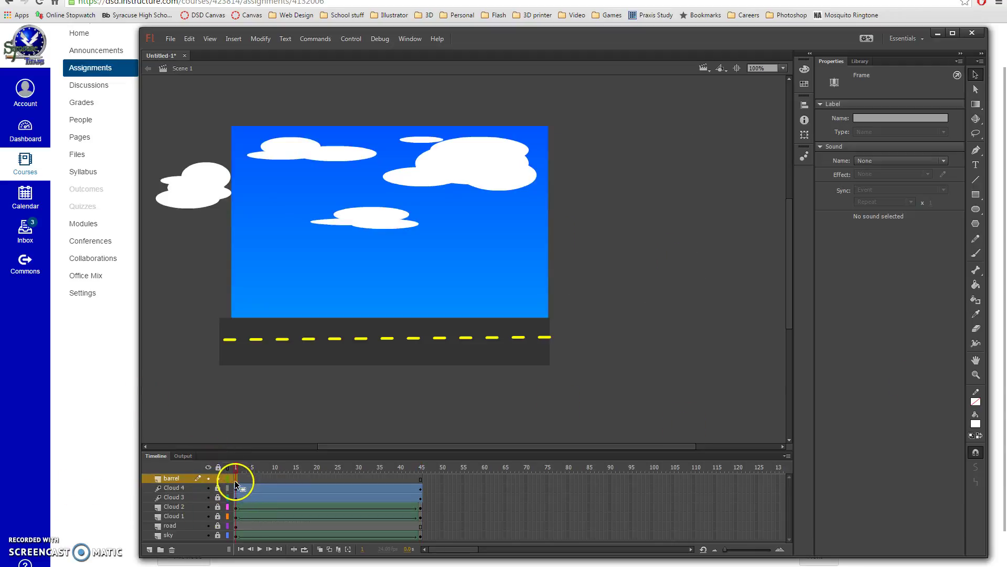
pyautogui.click(977, 195)
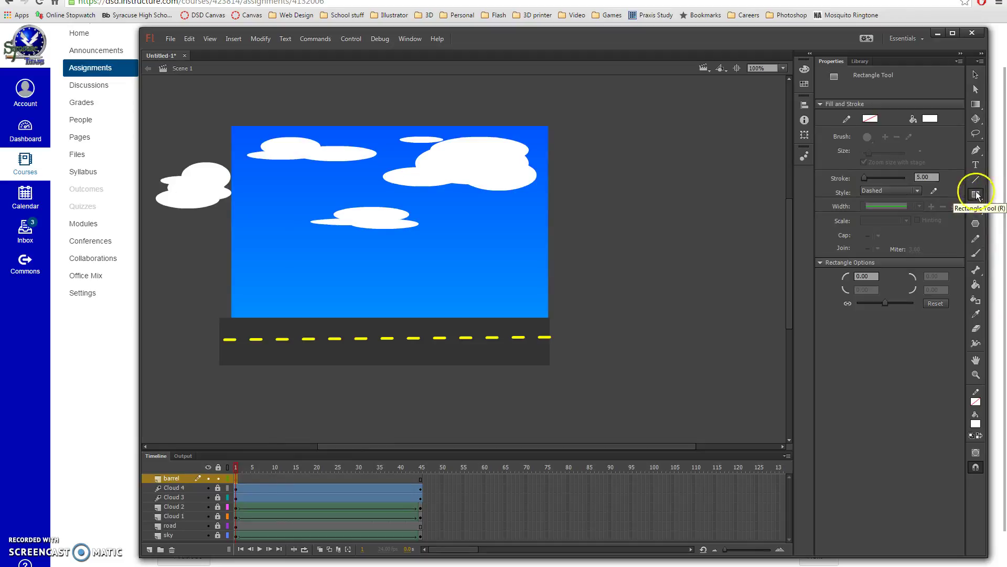
pyautogui.click(870, 118)
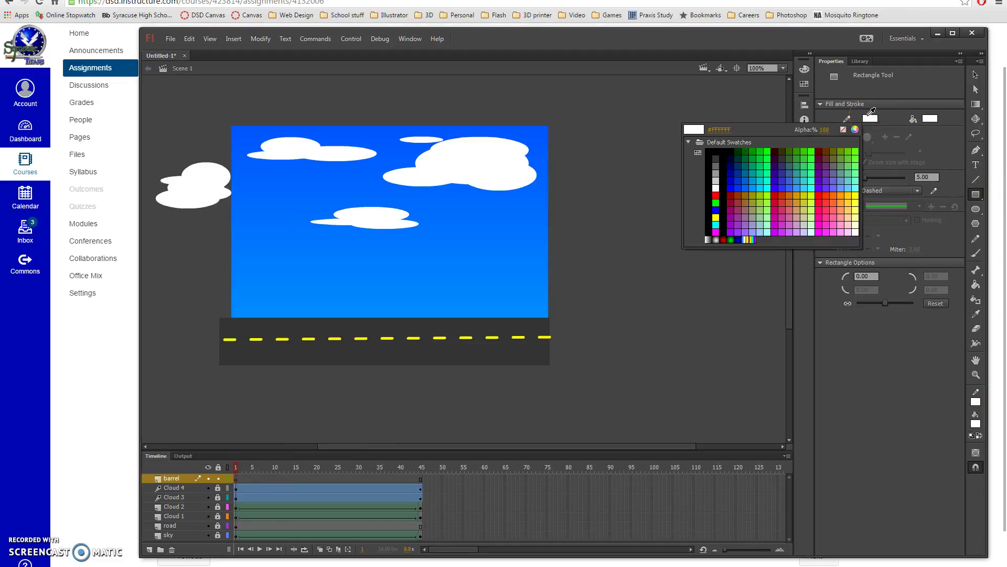
pyautogui.click(718, 151)
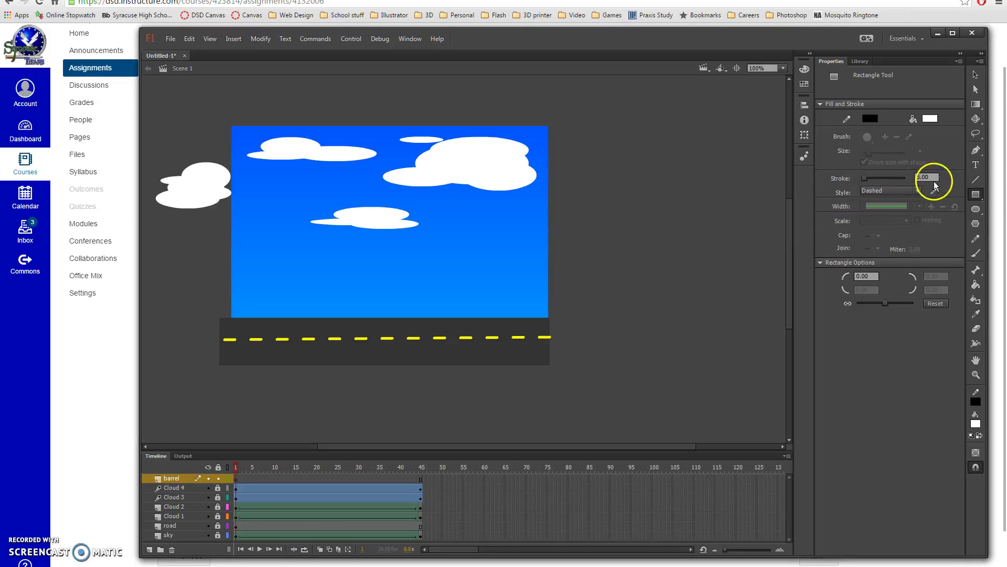
pyautogui.click(934, 177)
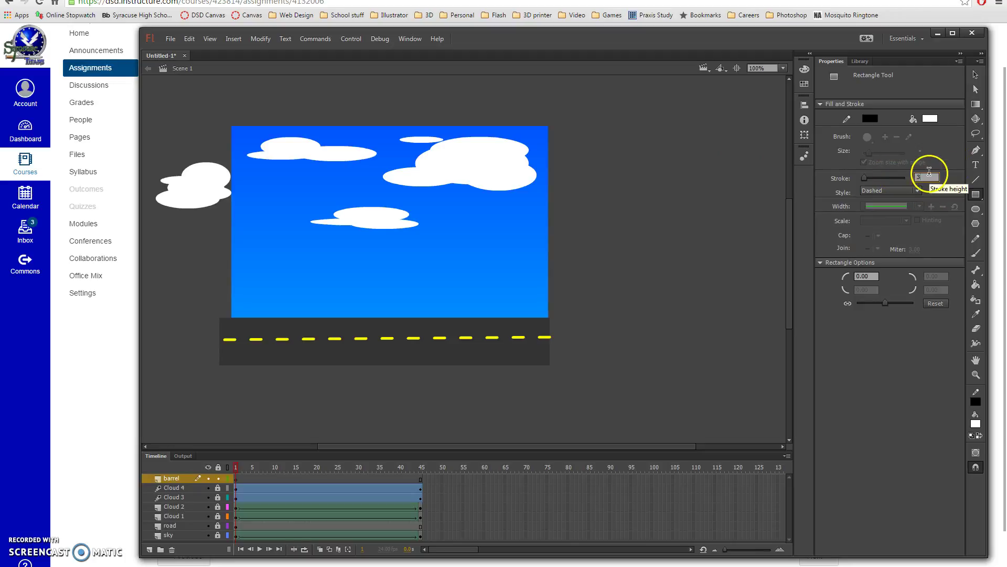
pyautogui.click(932, 119)
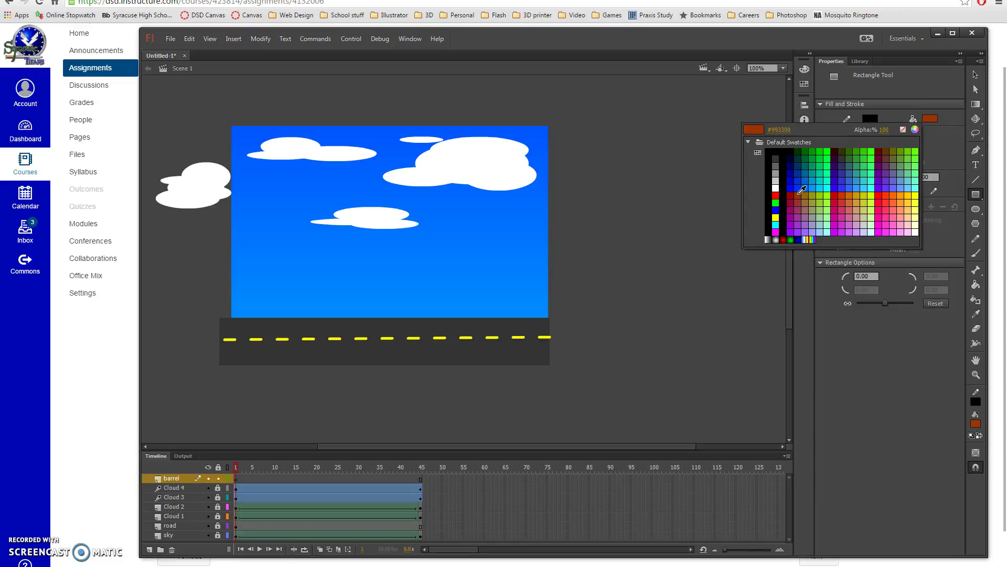
pyautogui.click(801, 193)
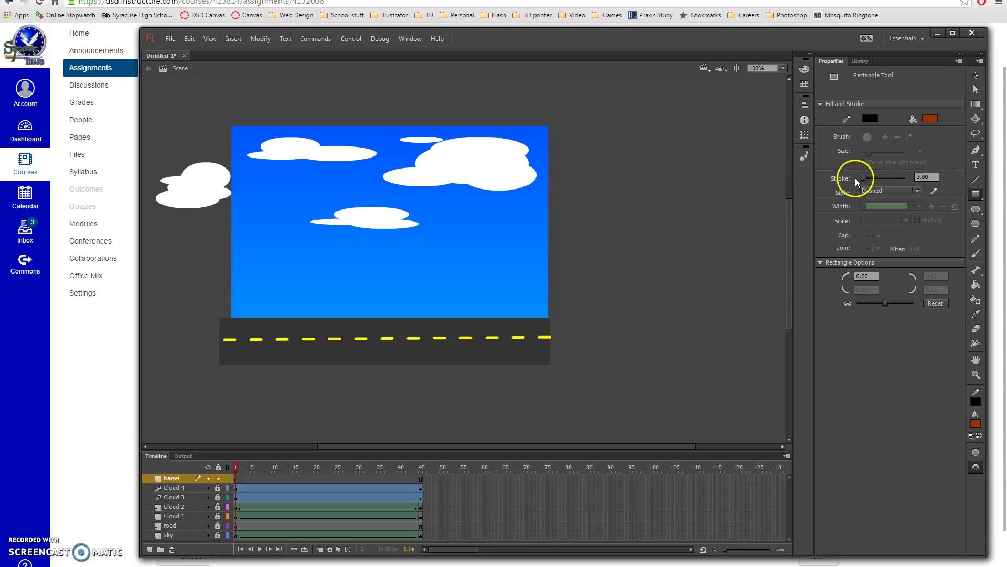
pyautogui.click(917, 192)
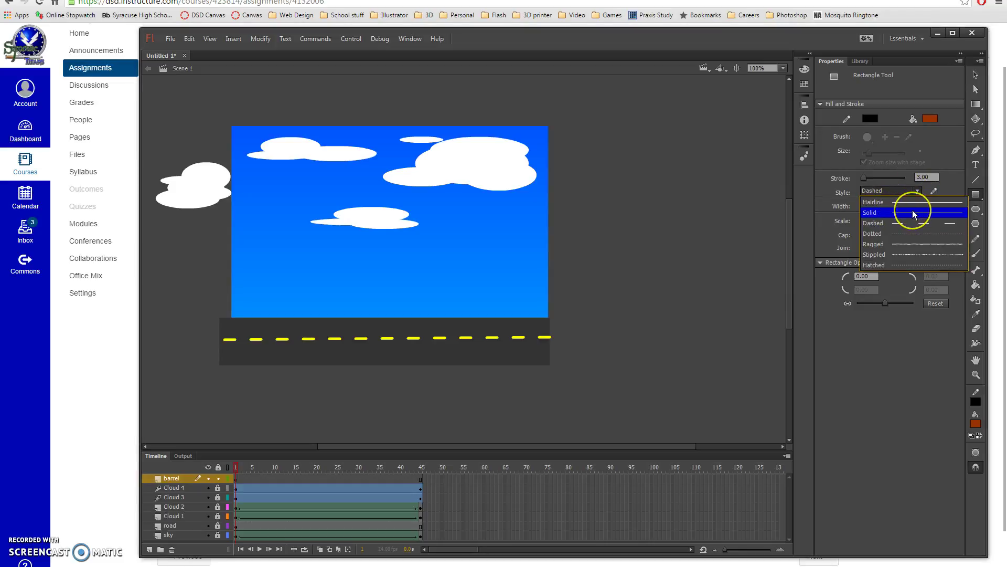
pyautogui.click(913, 214)
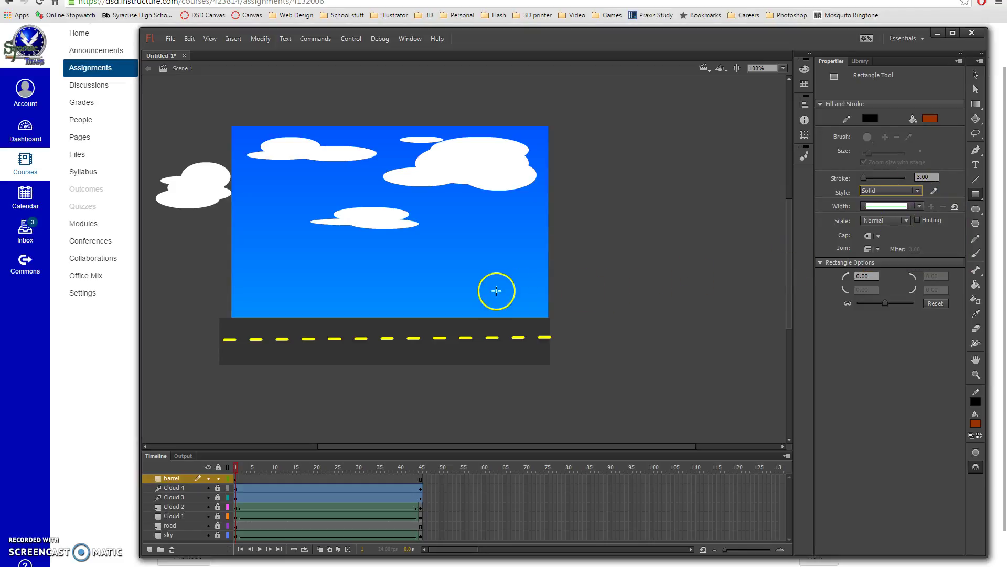
pyautogui.moveTo(490, 269); pyautogui.dragTo(530, 327)
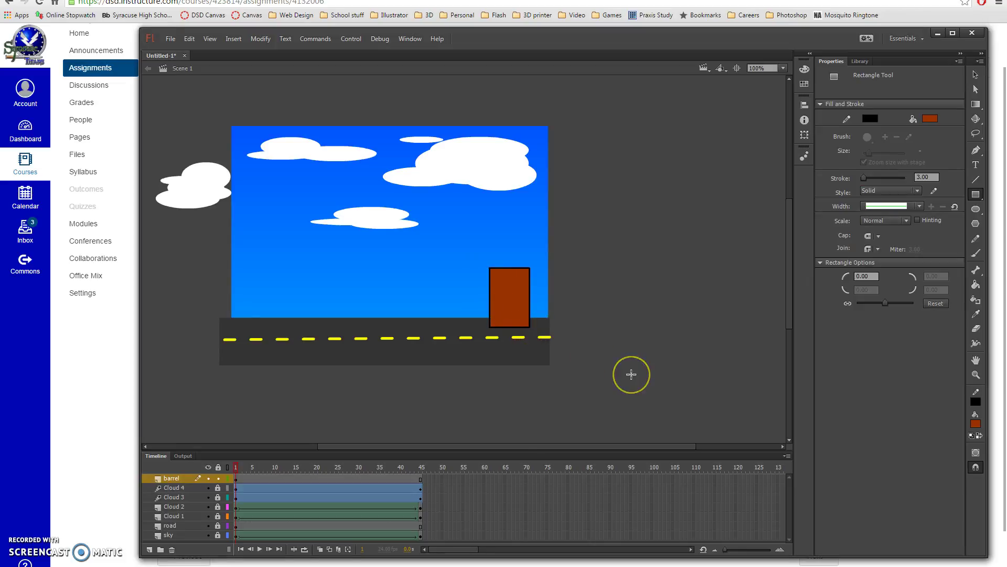
pyautogui.click(975, 75)
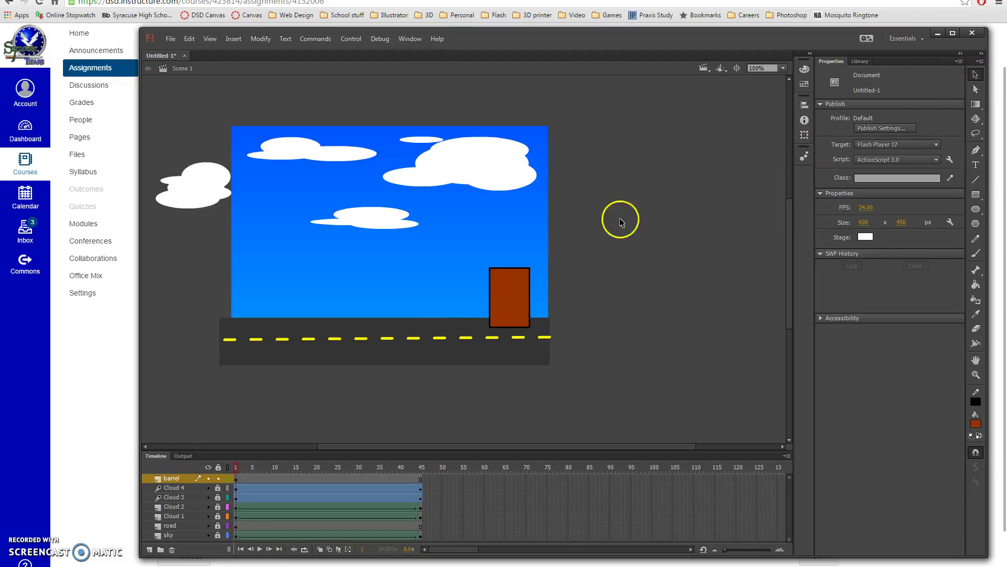
# - Curve the barrel rectangle's bottom edge slightly downward and draw a flat oval with black fill across its top edge
pyautogui.click(497, 330)
pyautogui.moveTo(523, 328)
pyautogui.mouseDown()
pyautogui.moveTo(500, 330)
pyautogui.moveTo(525, 330)
pyautogui.mouseUp()
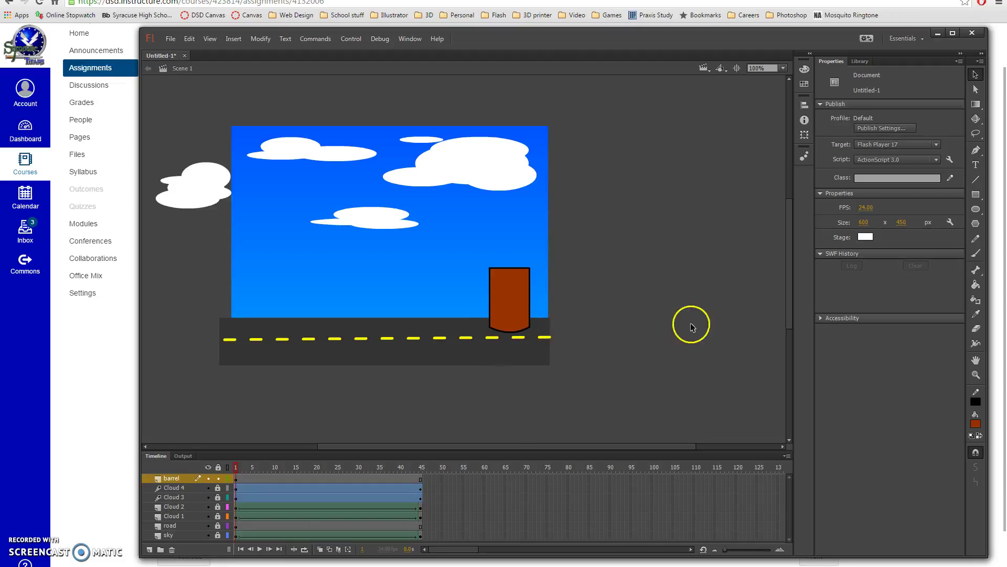
pyautogui.click(977, 210)
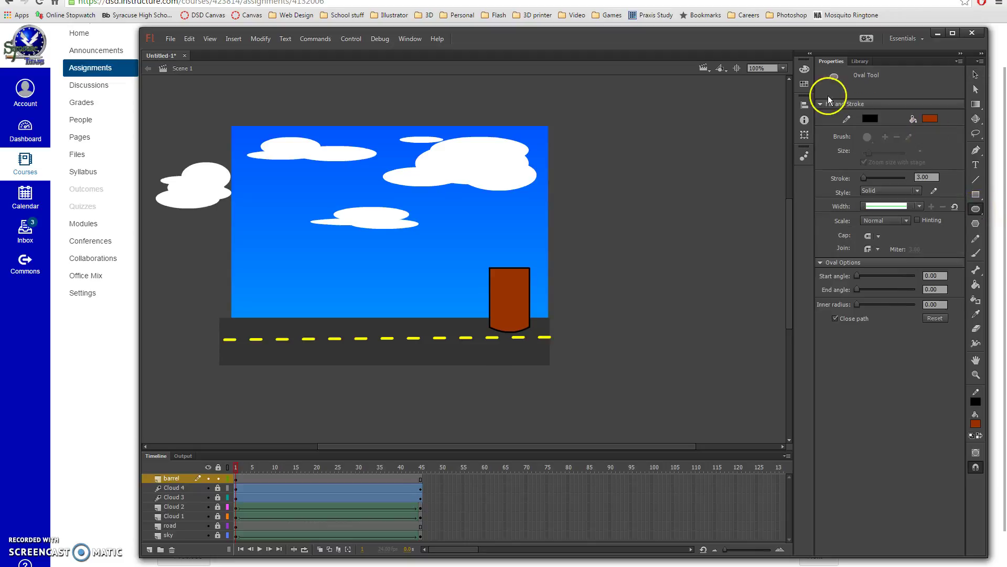
pyautogui.click(929, 118)
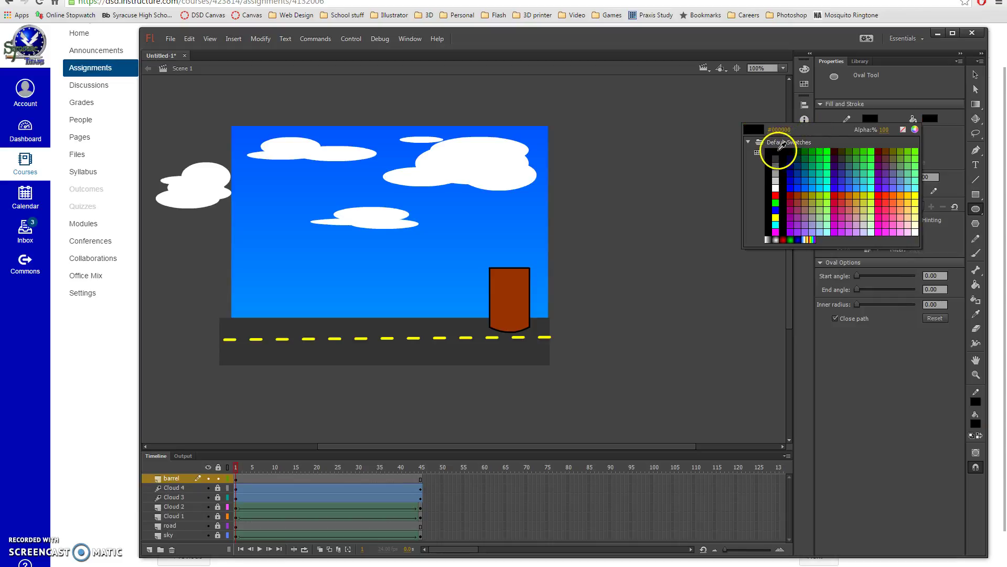
pyautogui.click(776, 151)
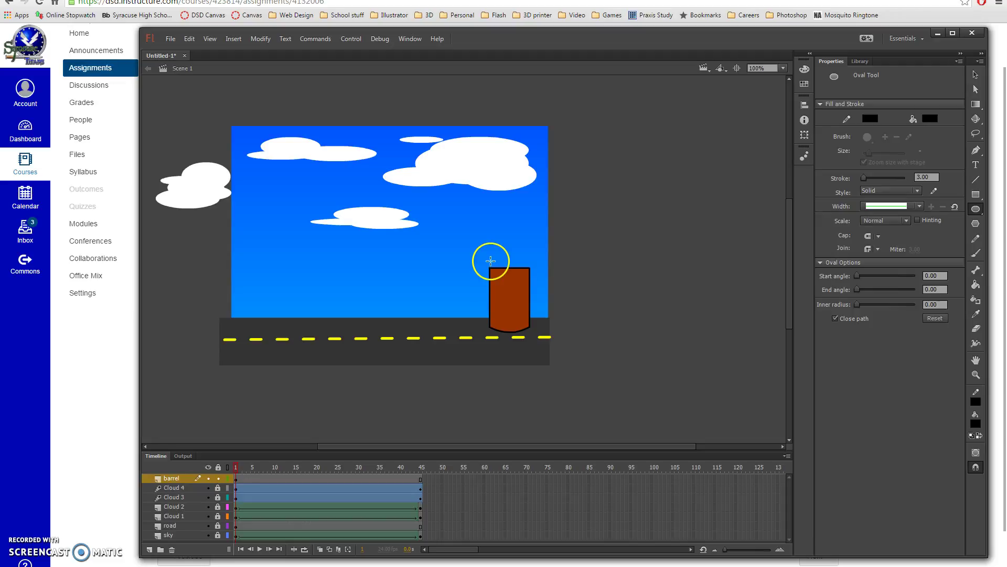
pyautogui.moveTo(490, 261); pyautogui.dragTo(528, 274)
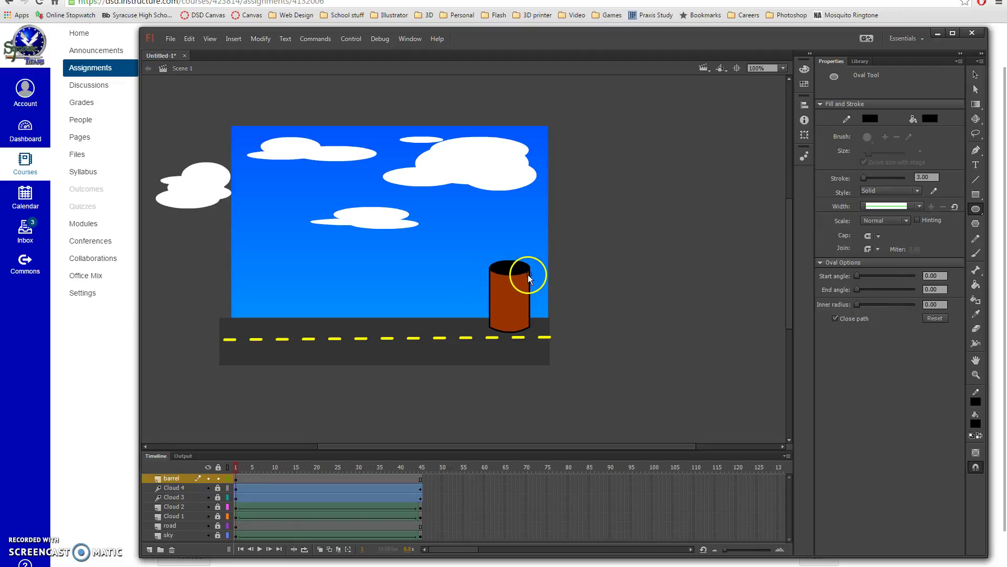
# - Copy the front arc of the barrel's top oval downward as two bands, one at about Y 300 and one near the base
pyautogui.click(976, 74)
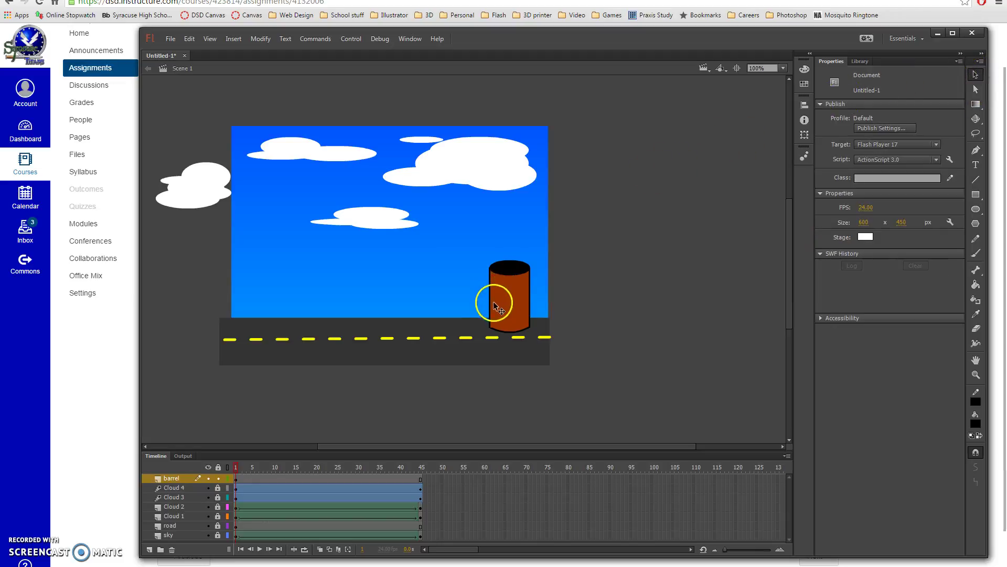
pyautogui.click(521, 277)
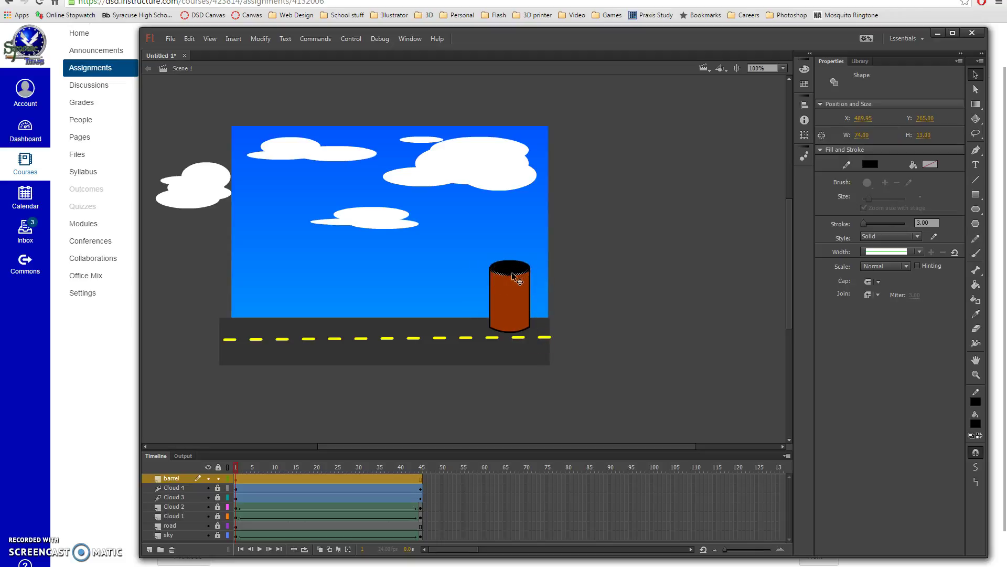
pyautogui.moveTo(513, 277)
pyautogui.mouseDown()
pyautogui.moveTo(477, 263)
pyautogui.moveTo(515, 291)
pyautogui.mouseUp()
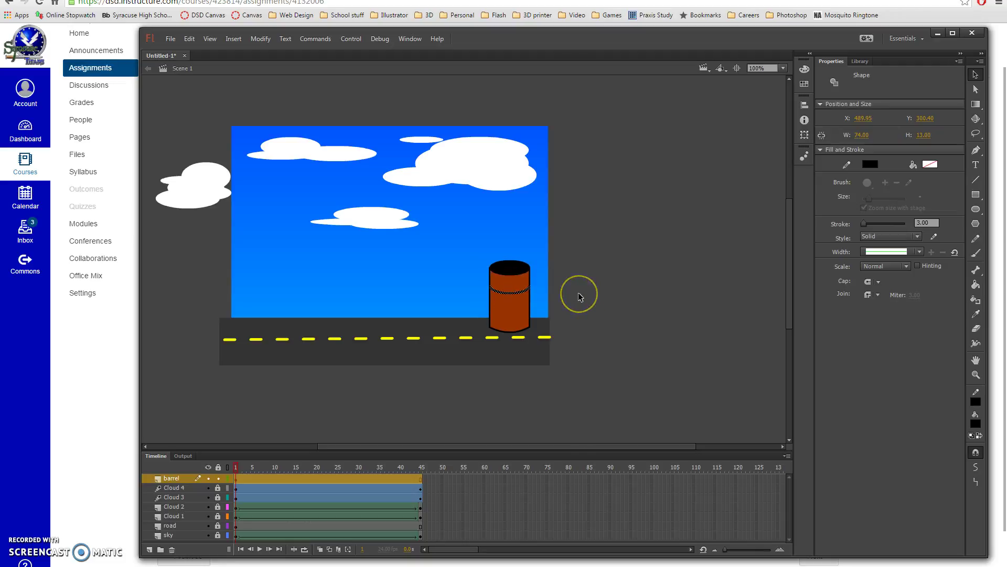
pyautogui.moveTo(472, 264); pyautogui.dragTo(517, 324)
pyautogui.click(612, 329)
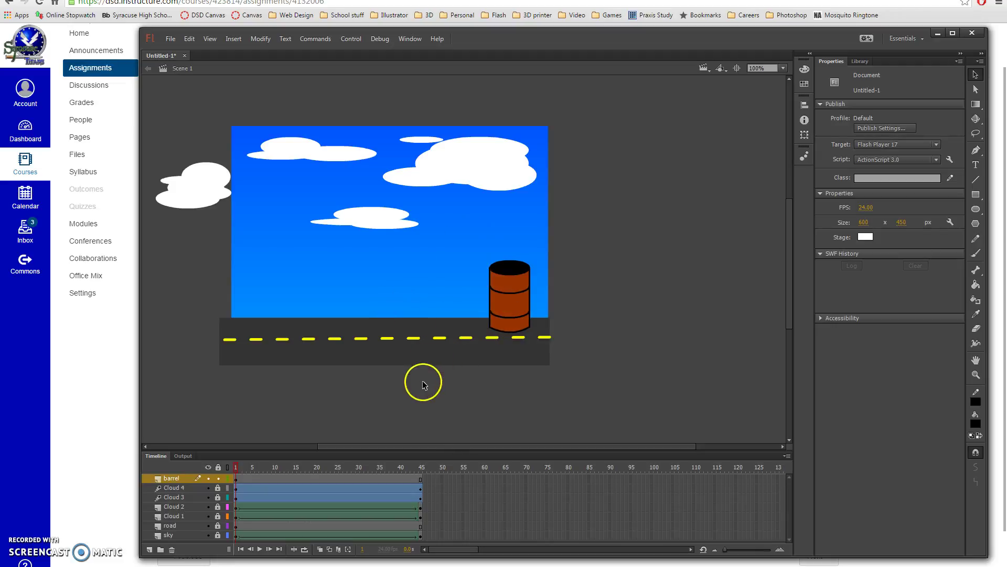
# - Test the scene to preview the finished animation, and close the preview
pyautogui.click(349, 39)
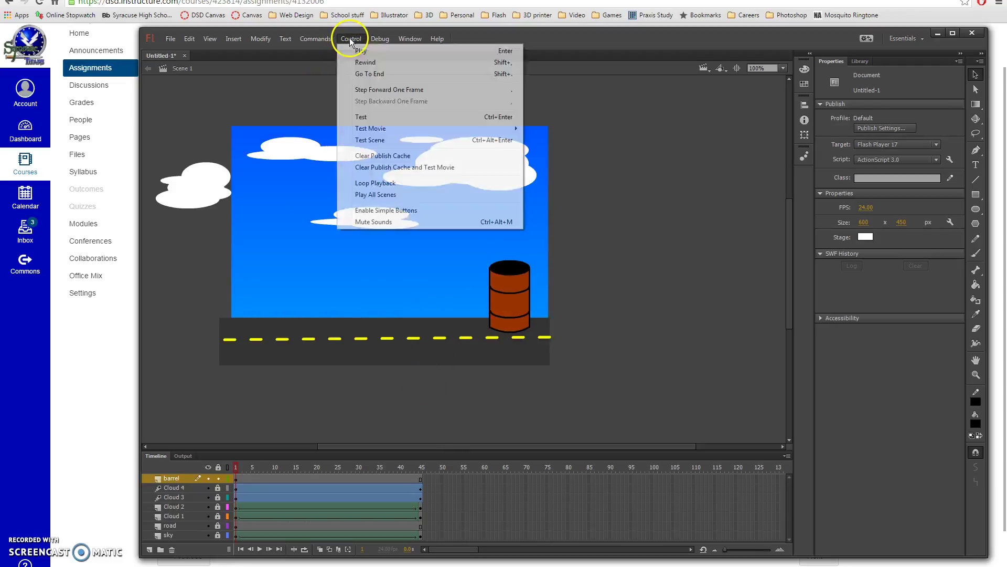
pyautogui.click(385, 143)
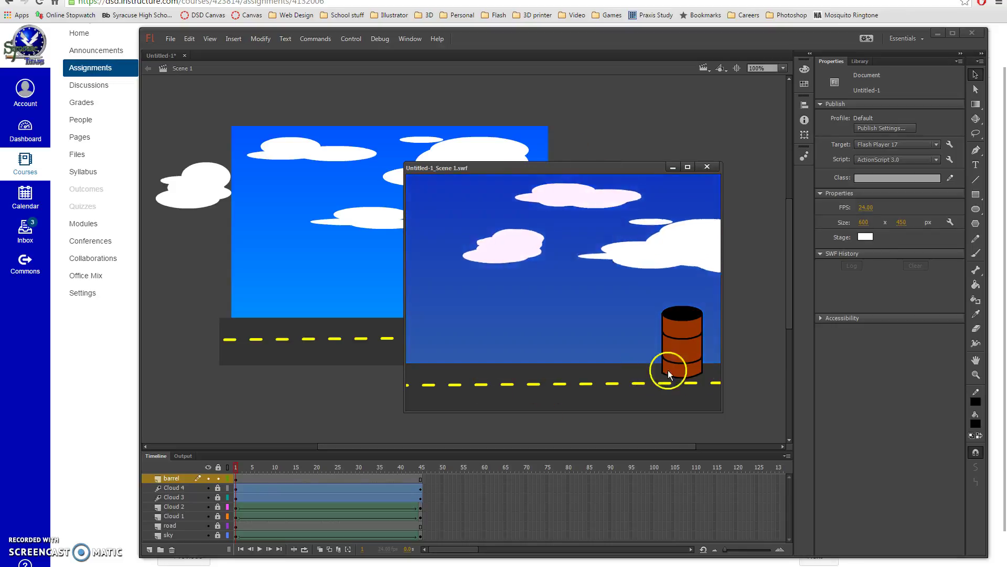
pyautogui.click(706, 166)
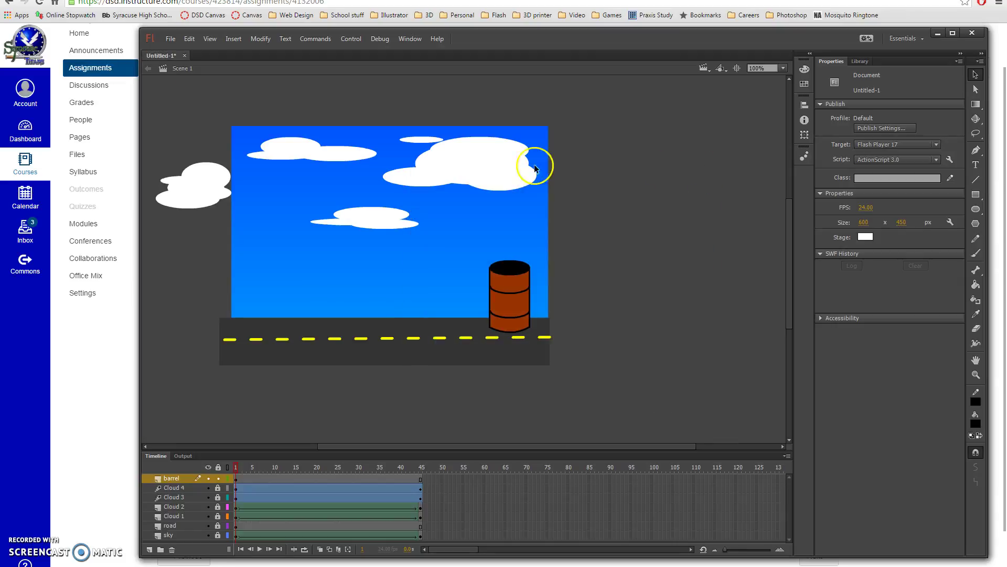
# - In the publish settings, turn off the HTML Wrapper format and name the Flash output file Flash combine.swf
pyautogui.click(170, 39)
pyautogui.moveTo(189, 39)
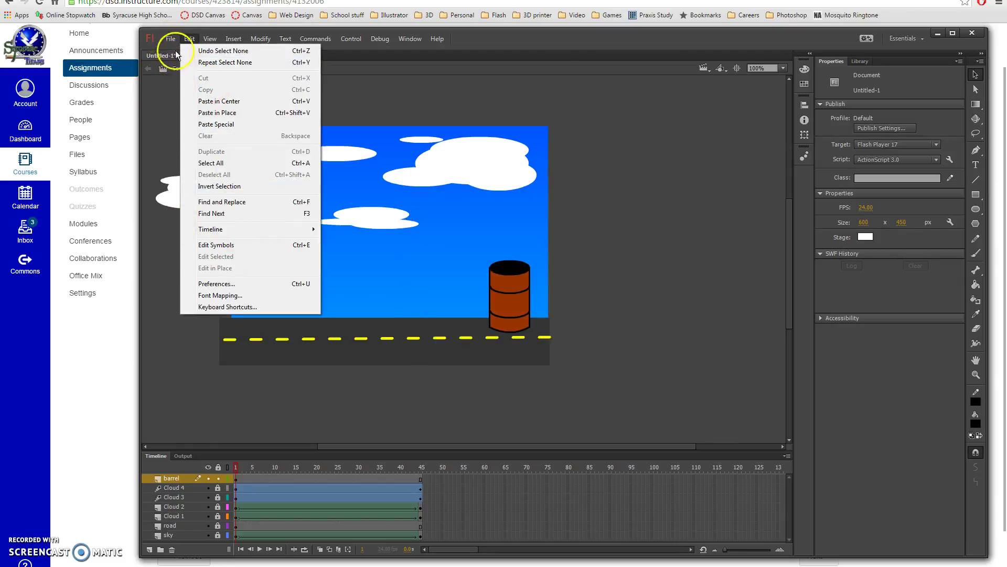
pyautogui.click(212, 229)
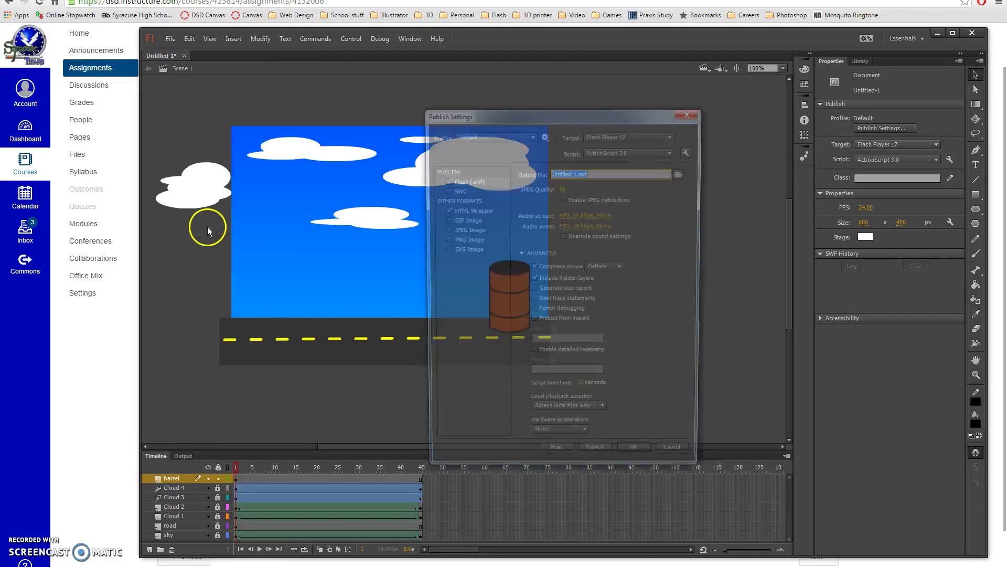
pyautogui.click(445, 211)
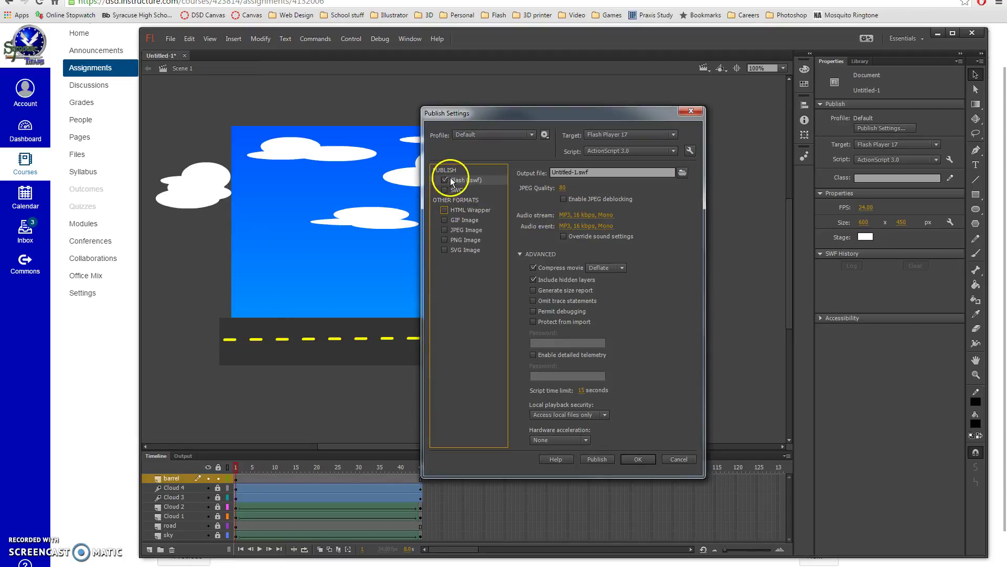
pyautogui.moveTo(577, 172); pyautogui.dragTo(526, 176)
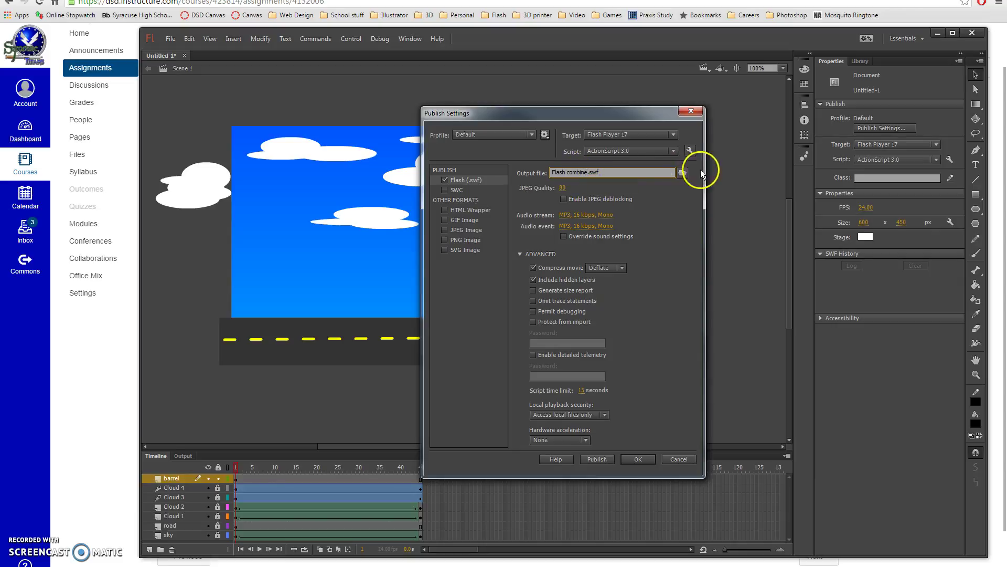
# - Set the publish destination to the Downloads folder, publish the Flash combine SWF and accept the settings
pyautogui.click(681, 174)
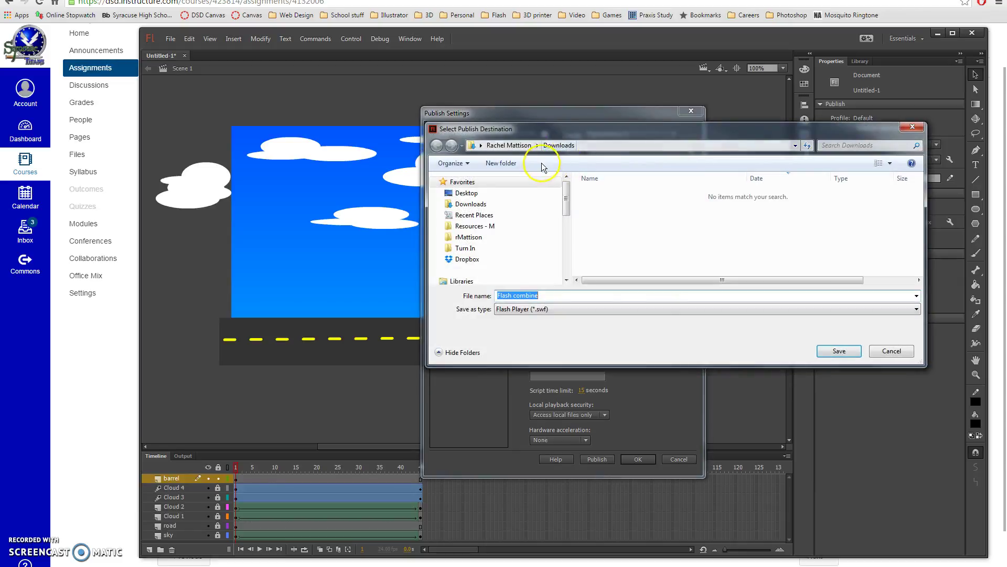
pyautogui.scroll(-4, 556, 218)
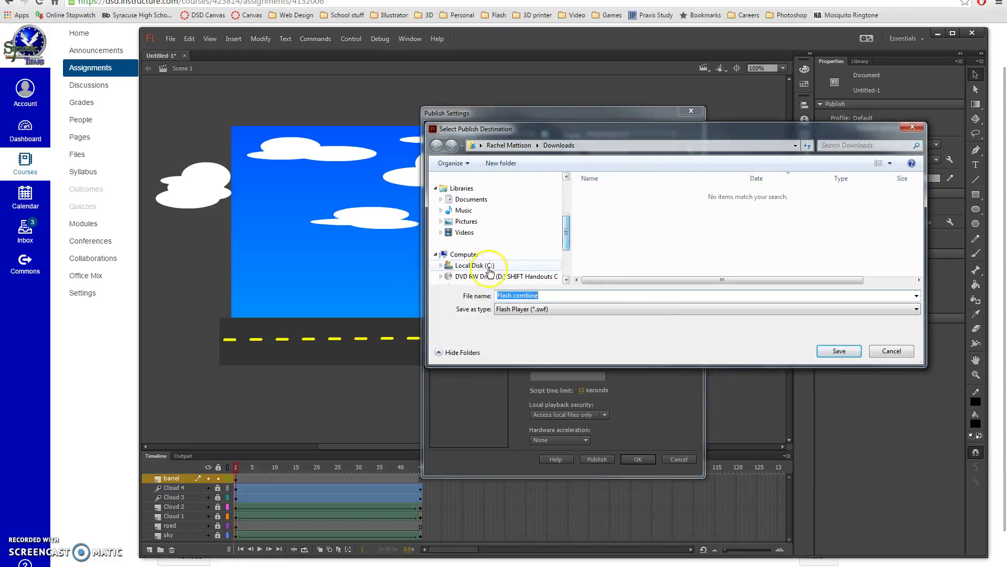
pyautogui.click(839, 351)
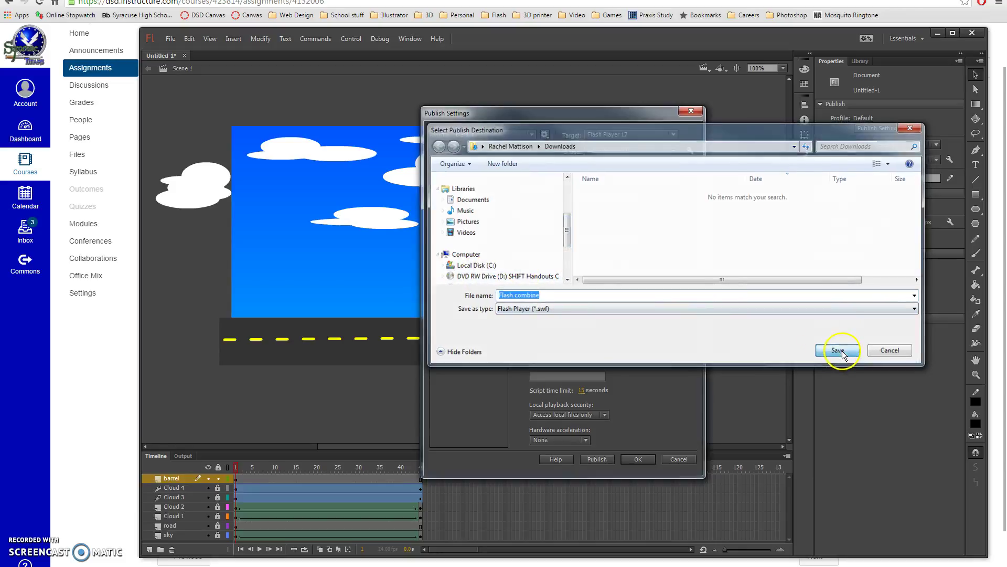
pyautogui.click(597, 460)
pyautogui.click(645, 460)
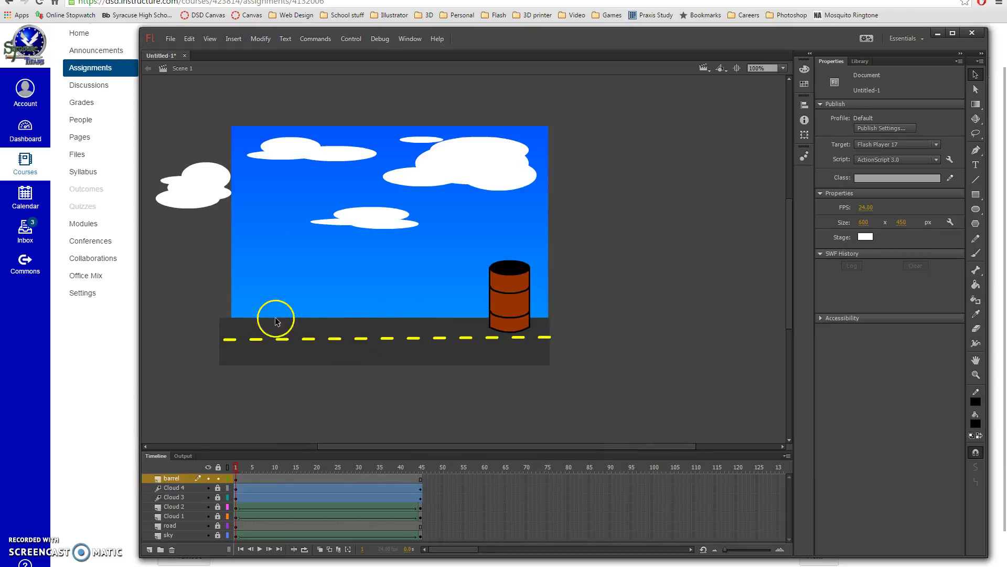
pyautogui.click(171, 40)
pyautogui.click(197, 149)
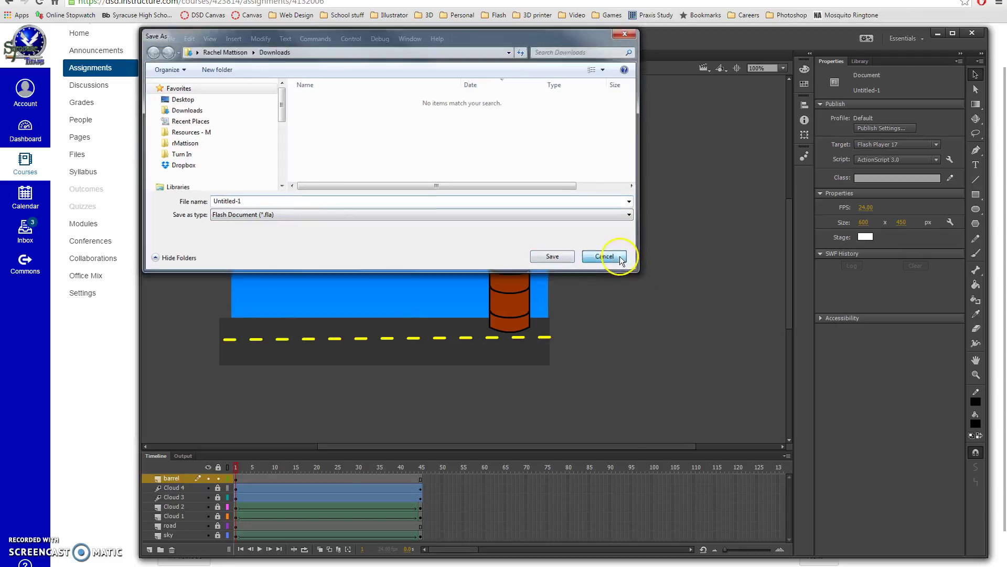
pyautogui.click(607, 258)
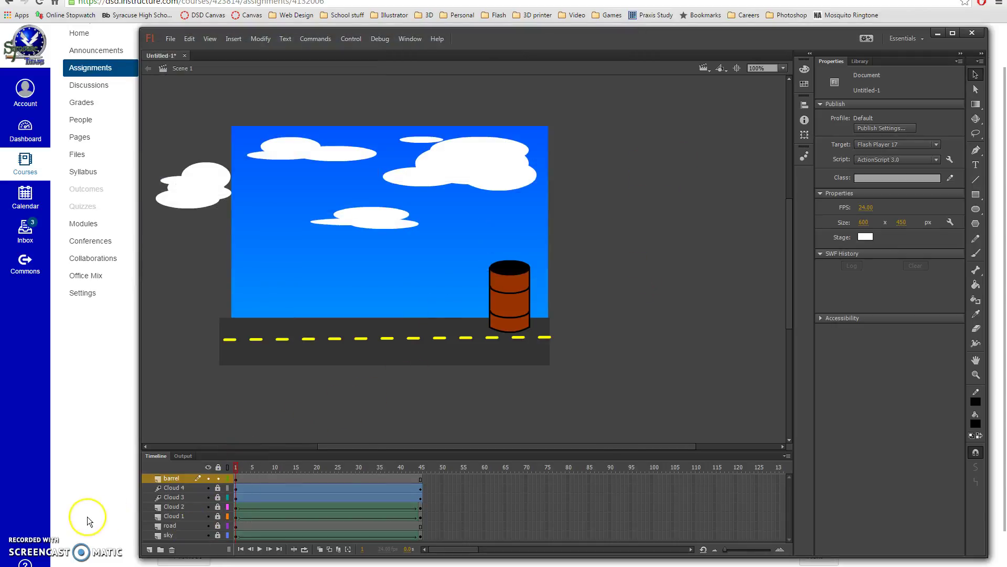
# - Switch to the Canvas assignment page in the browser and review the rubric criteria
pyautogui.click(109, 383)
pyautogui.scroll(-2, 219, 337)
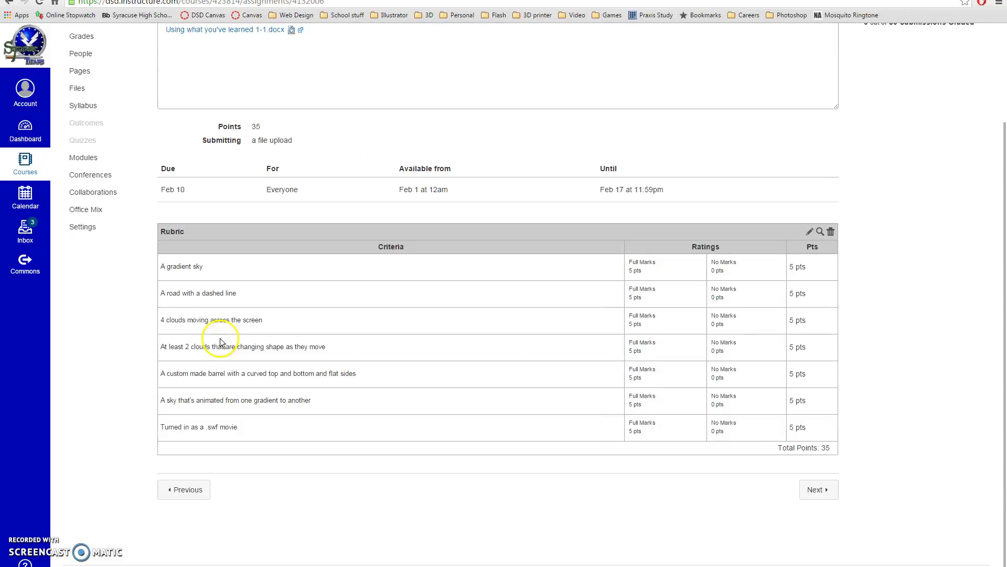